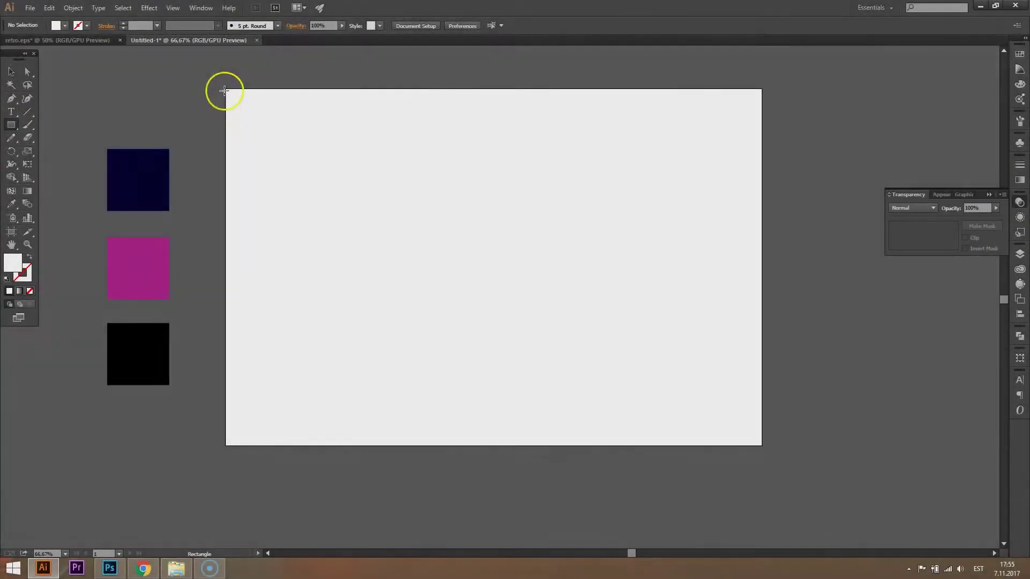
- Draw a 1500 × 1000 pt rectangle from the artboard's top-left to bottom-right corner
{"action": "left_click_drag", "start_coordinate": [225, 89], "coordinate": [761, 445]}
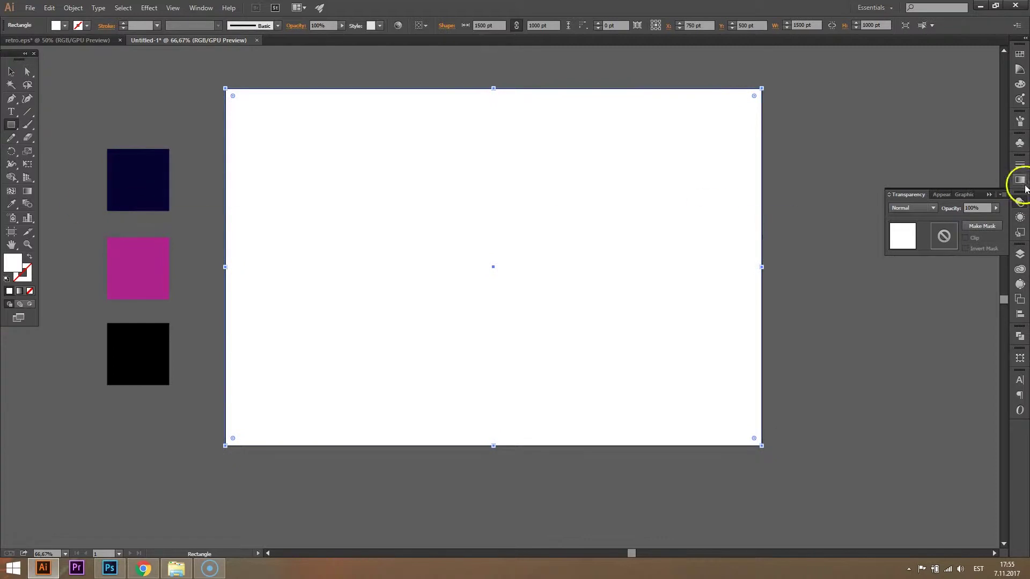
- Give the rectangle a default gradient fill and check the navy and black squares' colour values
{"action": "left_click", "coordinate": [1019, 181]}
{"action": "left_click", "coordinate": [951, 178]}
{"action": "left_click", "coordinate": [138, 180]}
{"action": "double_click", "coordinate": [12, 262]}
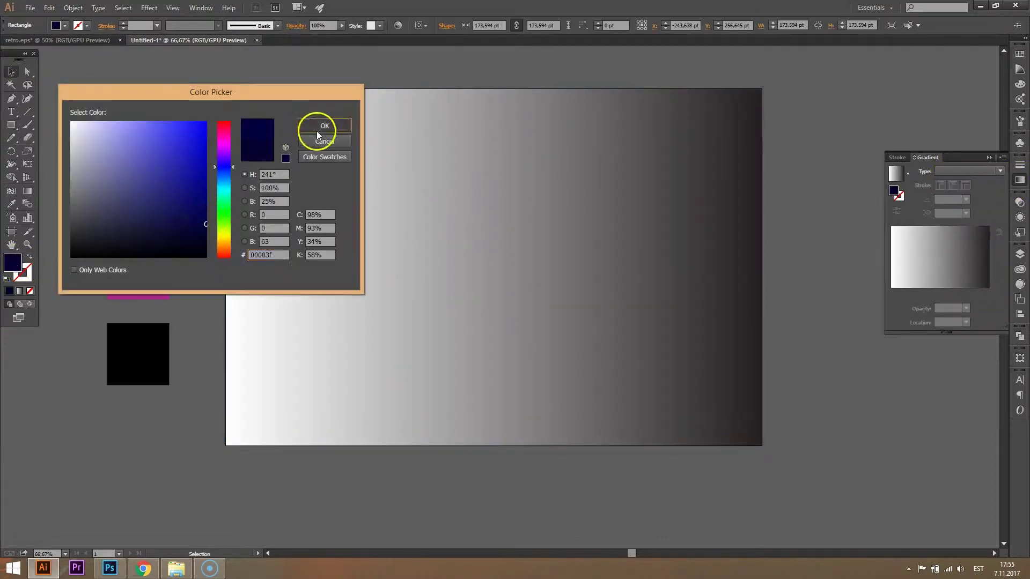
{"action": "left_click", "coordinate": [319, 134]}
{"action": "left_click", "coordinate": [324, 125]}
{"action": "left_click", "coordinate": [137, 354]}
{"action": "double_click", "coordinate": [12, 262]}
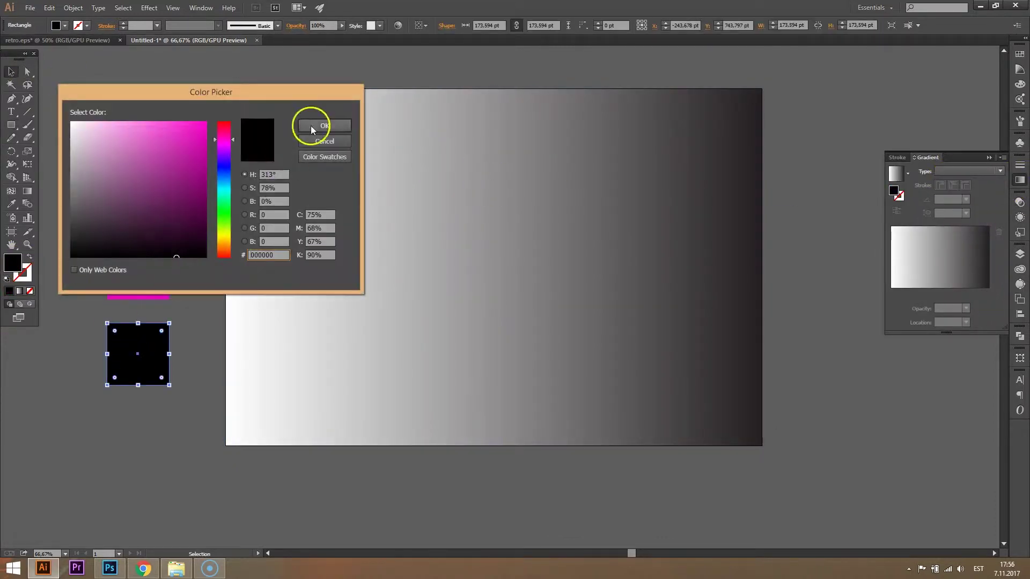
{"action": "left_click", "coordinate": [324, 126]}
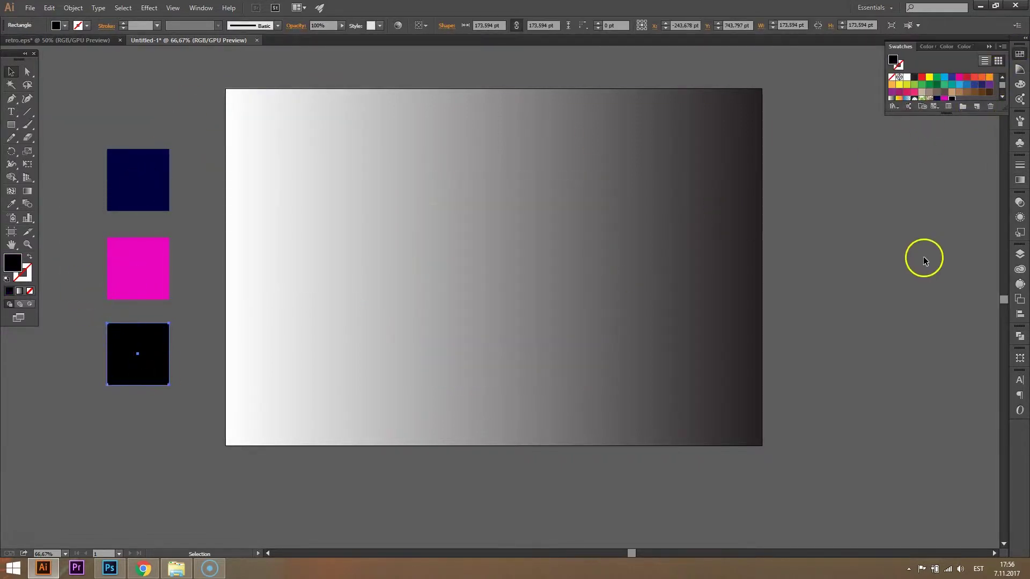
- Set navy and magenta stops with magenta at 37.1%, and angle the gradient at 90°
{"action": "left_click", "coordinate": [948, 294]}
{"action": "double_click", "coordinate": [948, 293]}
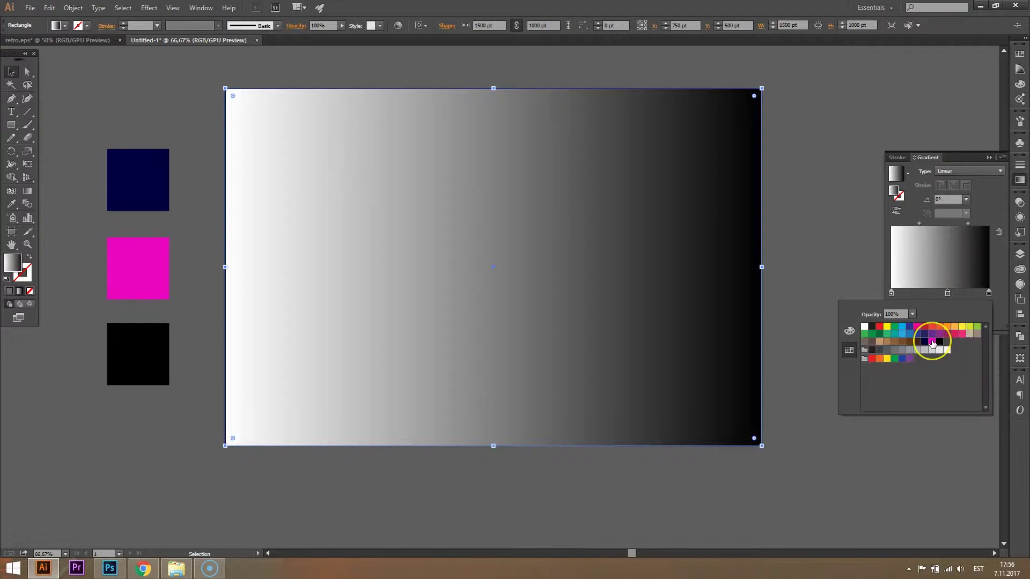
{"action": "left_click", "coordinate": [931, 341]}
{"action": "double_click", "coordinate": [891, 293]}
{"action": "left_click", "coordinate": [924, 341]}
{"action": "left_click_drag", "start_coordinate": [947, 293], "coordinate": [927, 292]}
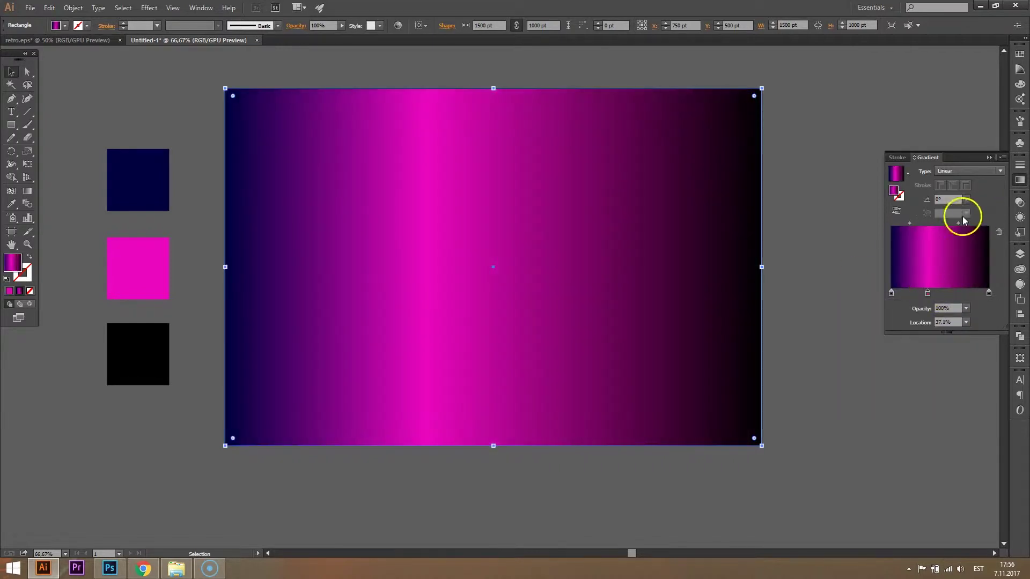
{"action": "left_click", "coordinate": [965, 199]}
{"action": "left_click", "coordinate": [975, 254]}
{"action": "left_click_drag", "start_coordinate": [959, 228], "coordinate": [936, 225]}
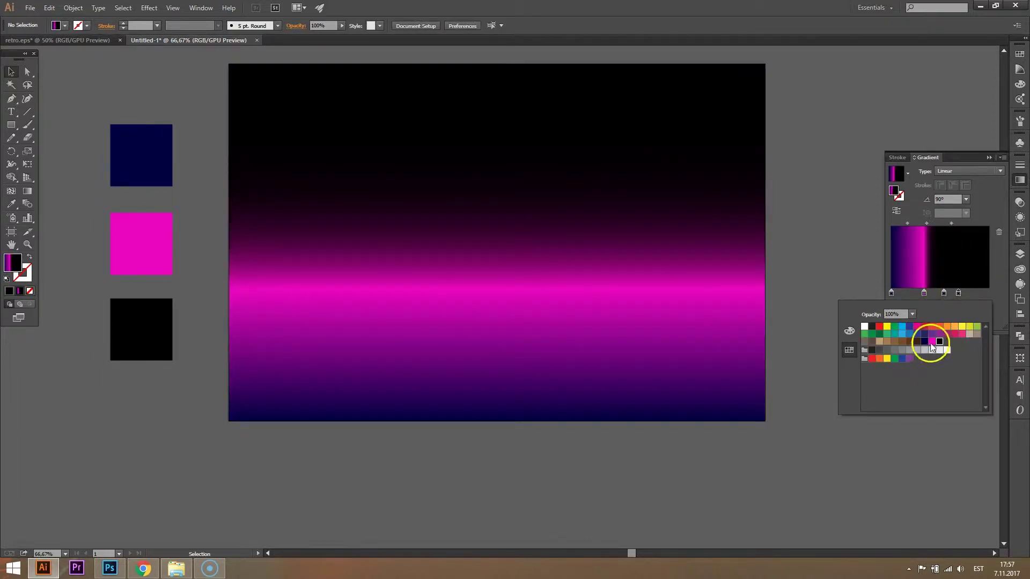
- Add a magenta end stop and rearrange the stops, moving one to 24.73%
{"action": "double_click", "coordinate": [951, 293]}
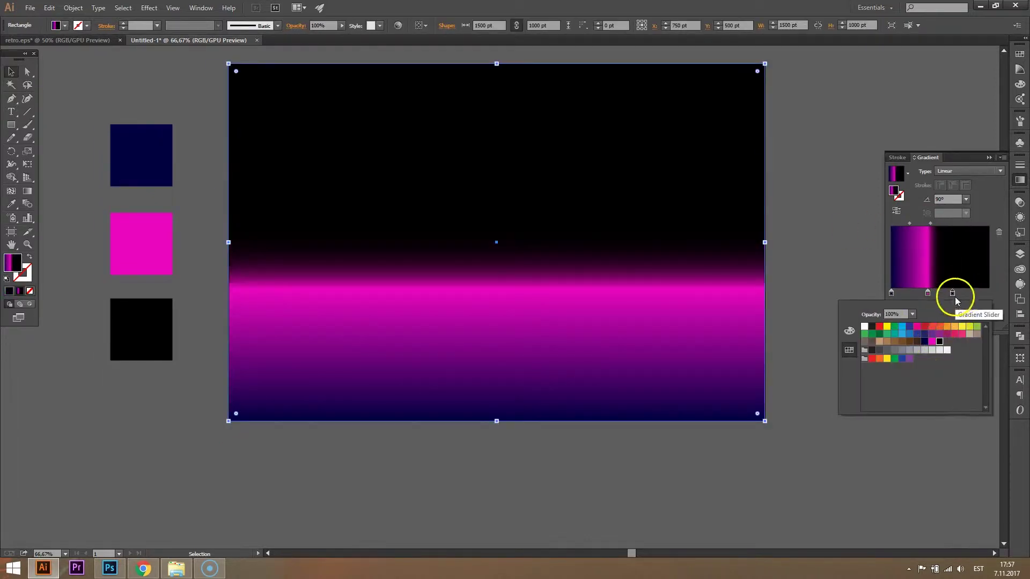
{"action": "double_click", "coordinate": [988, 293]}
{"action": "left_click", "coordinate": [932, 341]}
{"action": "left_click", "coordinate": [962, 293]}
{"action": "double_click", "coordinate": [989, 293]}
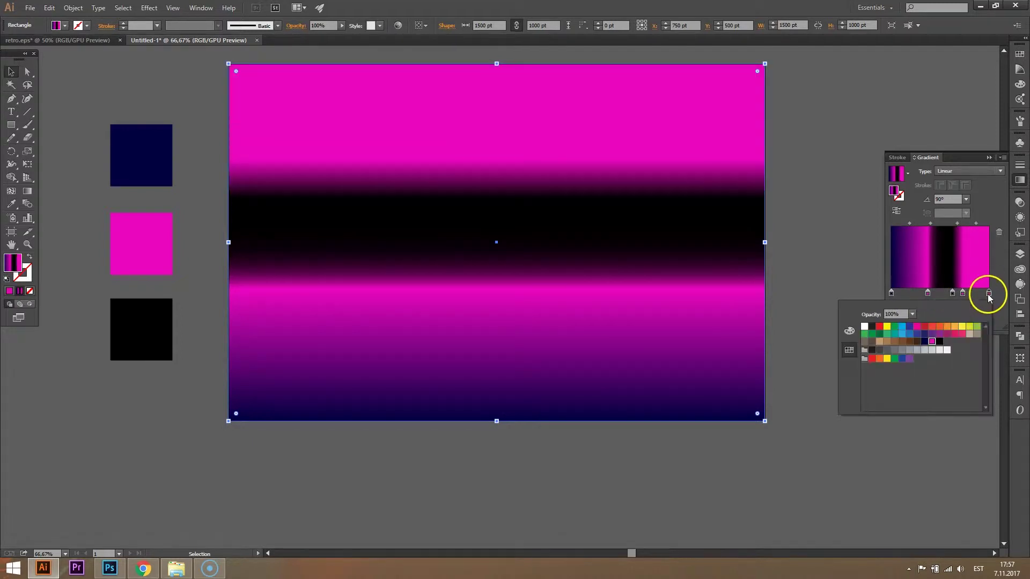
{"action": "left_click_drag", "start_coordinate": [952, 292], "coordinate": [946, 293]}
{"action": "left_click_drag", "start_coordinate": [957, 223], "coordinate": [960, 223]}
{"action": "mouse_move", "coordinate": [927, 292]}
{"action": "left_mouse_down"}
{"action": "mouse_move", "coordinate": [915, 292]}
{"action": "mouse_move", "coordinate": [969, 294]}
{"action": "left_mouse_up"}
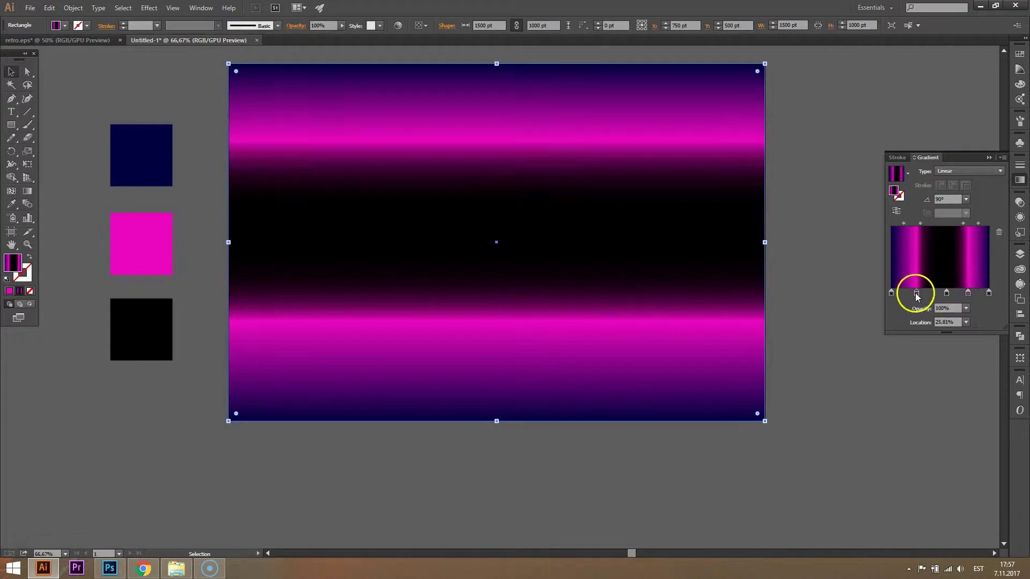
- Preview the background gradient, then reselect it and set the last stop's colour
{"action": "left_click", "coordinate": [98, 97]}
{"action": "scroll", "coordinate": [98, 96], "scroll_direction": "left", "scroll_amount": 1}
{"action": "scroll", "coordinate": [172, 325], "scroll_direction": "right", "scroll_amount": 6}
{"action": "left_click", "coordinate": [172, 325]}
{"action": "double_click", "coordinate": [892, 293]}
{"action": "left_click", "coordinate": [990, 293]}
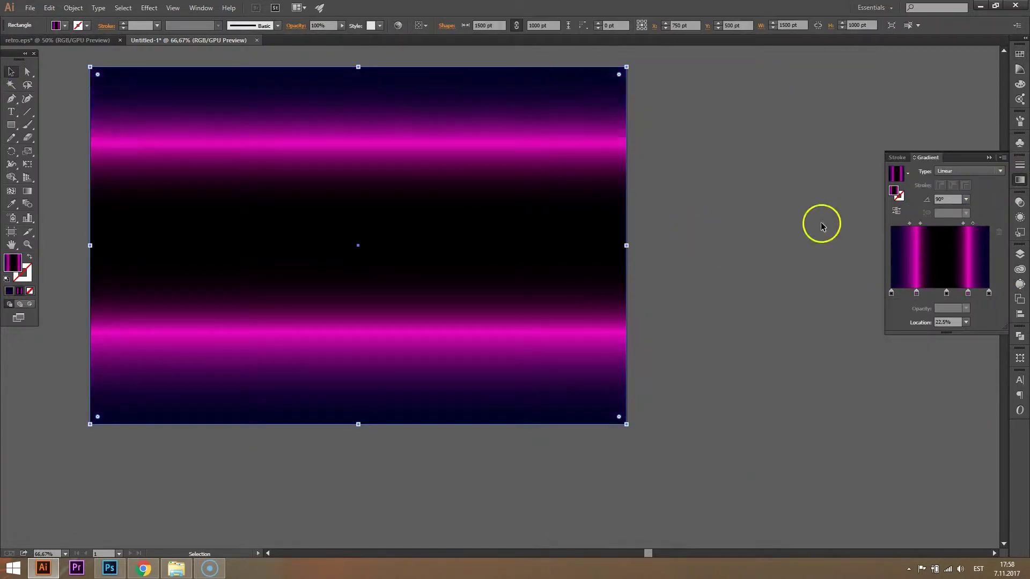
{"action": "left_click", "coordinate": [823, 223]}
{"action": "key", "text": "ctrl+minus"}
- Draw a tall thin rectangle left of the artboard and fill it white
{"action": "key", "text": "m"}
{"action": "left_click_drag", "start_coordinate": [195, 77], "coordinate": [201, 450]}
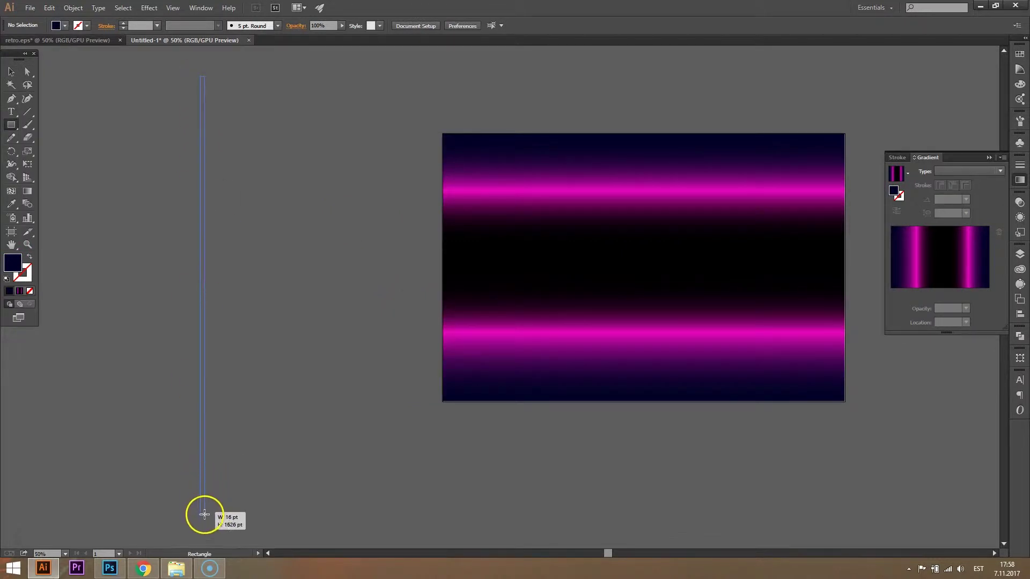
{"action": "double_click", "coordinate": [13, 263]}
{"action": "left_click", "coordinate": [75, 121]}
{"action": "left_click", "coordinate": [311, 113]}
{"action": "key", "text": "v"}
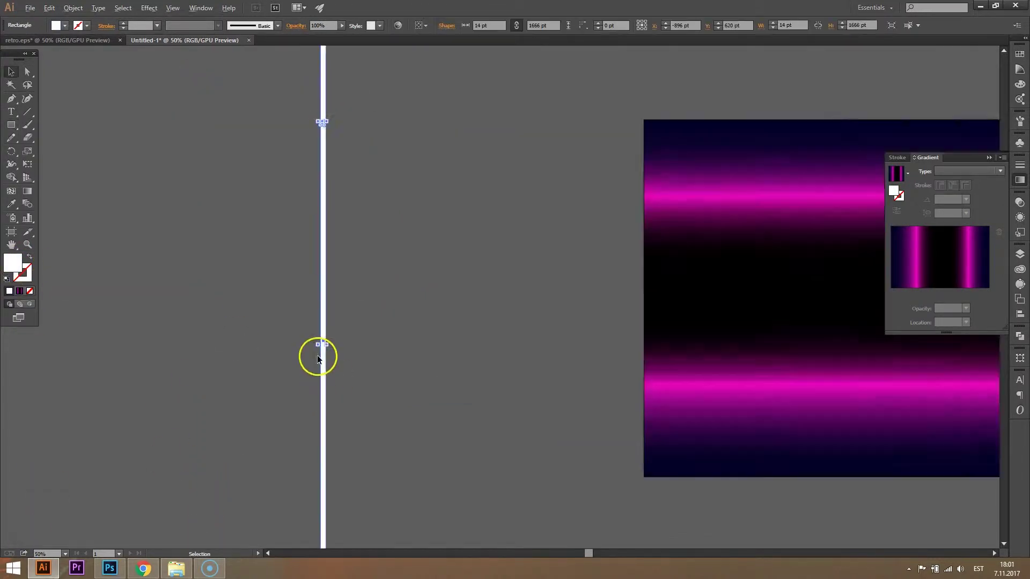
{"action": "scroll", "coordinate": [331, 223], "scroll_direction": "down", "scroll_amount": 4}
{"action": "scroll", "coordinate": [332, 223], "scroll_direction": "up", "scroll_amount": 3}
- Duplicate the line 140 pt apart with Ctrl+D into eight evenly spaced vertical lines
{"action": "mouse_move", "coordinate": [331, 223]}
{"action": "left_mouse_down"}
{"action": "mouse_move", "coordinate": [293, 181]}
{"action": "mouse_move", "coordinate": [259, 189]}
{"action": "left_mouse_up"}
{"action": "key", "text": "ctrl+d"}
{"action": "key", "text": "ctrl+d"}
{"action": "key", "text": "ctrl+d"}
{"action": "scroll", "coordinate": [377, 184], "scroll_direction": "down", "scroll_amount": 2}
{"action": "key", "text": "ctrl+d"}
{"action": "key", "text": "ctrl+d"}
{"action": "key", "text": "ctrl+d"}
{"action": "left_click_drag", "start_coordinate": [126, 243], "coordinate": [457, 206]}
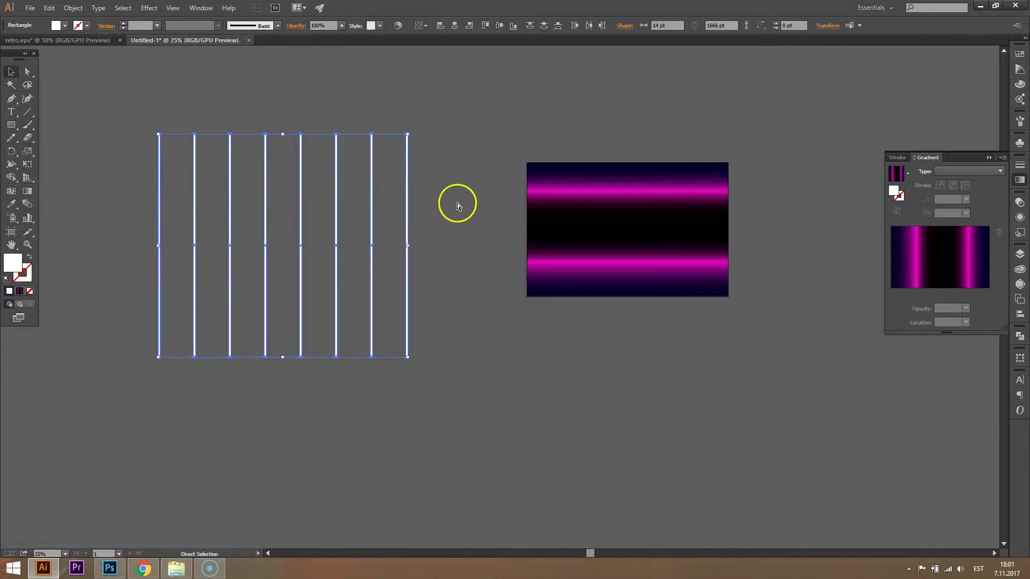
- Stretch the vertical grid lines down to meet the bottom line
{"action": "scroll", "coordinate": [258, 156], "scroll_direction": "left", "scroll_amount": 2}
{"action": "key", "text": "v"}
{"action": "left_click", "coordinate": [474, 154]}
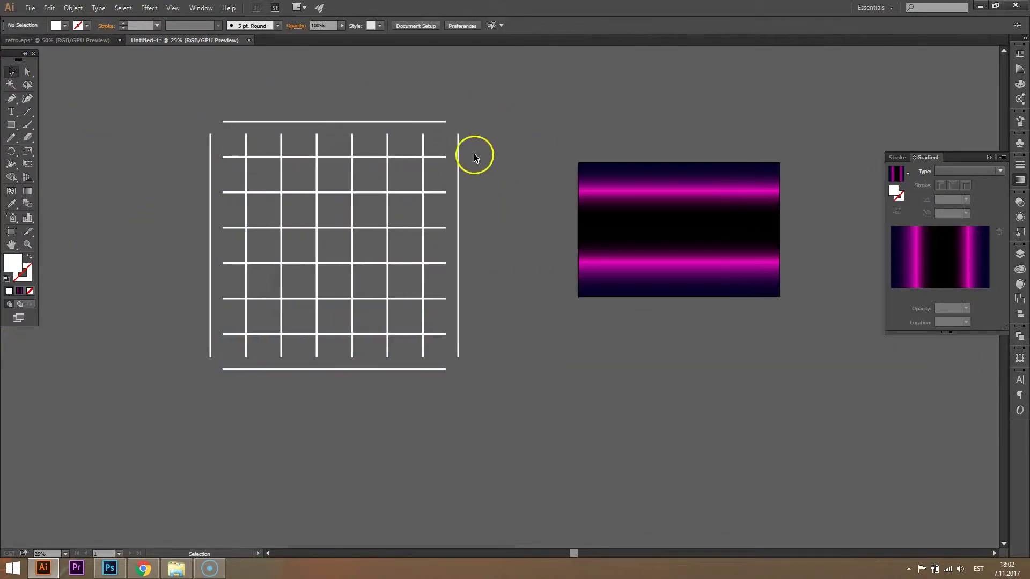
{"action": "key", "text": "ctrl+plus"}
{"action": "left_click_drag", "start_coordinate": [147, 140], "coordinate": [352, 119]}
{"action": "left_click_drag", "start_coordinate": [354, 418], "coordinate": [353, 434]}
{"action": "left_click", "coordinate": [344, 126]}
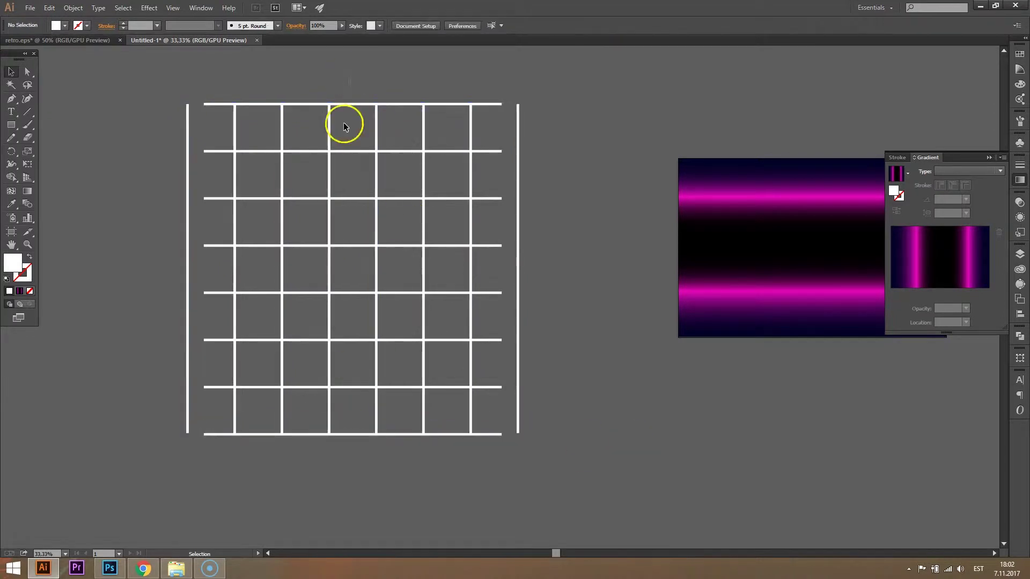
- Widen the horizontal lines to 1855 pt so the grid corners meet exactly
{"action": "left_click_drag", "start_coordinate": [519, 269], "coordinate": [519, 269]}
{"action": "key", "text": "ctrl+plus"}
{"action": "key", "text": "ctrl+plus"}
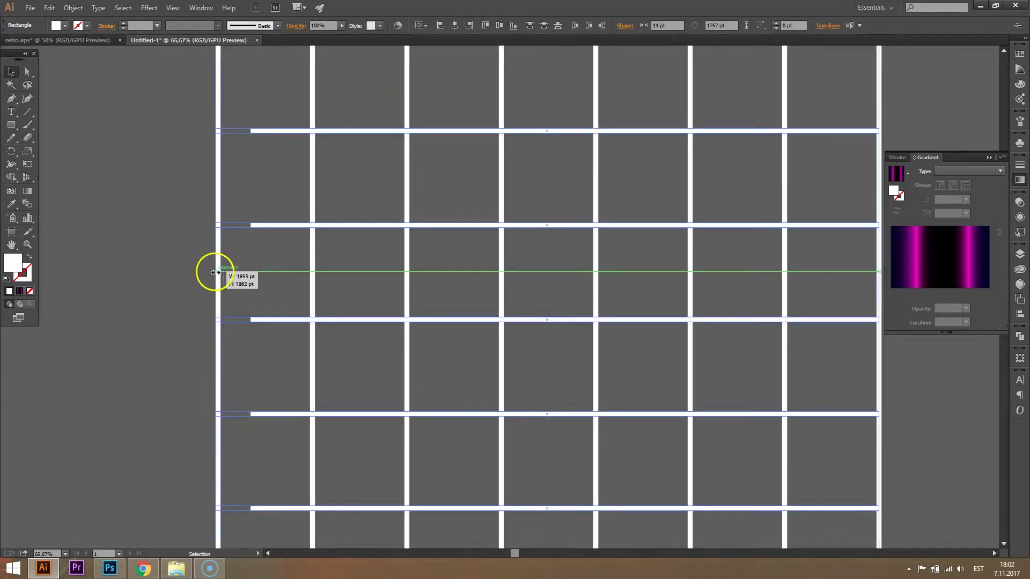
{"action": "left_click_drag", "start_coordinate": [214, 272], "coordinate": [215, 272]}
{"action": "key", "text": "ctrl+minus"}
{"action": "scroll", "coordinate": [483, 129], "scroll_direction": "up", "scroll_amount": 10}
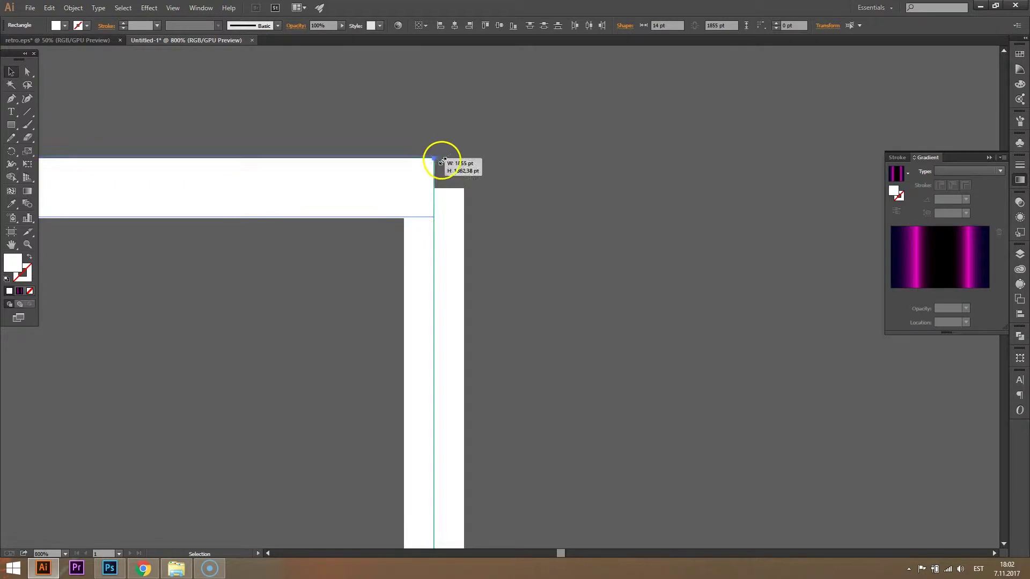
{"action": "left_click_drag", "start_coordinate": [465, 159], "coordinate": [465, 159]}
{"action": "scroll", "coordinate": [376, 189], "scroll_direction": "down", "scroll_amount": 3}
{"action": "scroll", "coordinate": [357, 233], "scroll_direction": "down", "scroll_amount": 4}
{"action": "left_click", "coordinate": [429, 395]}
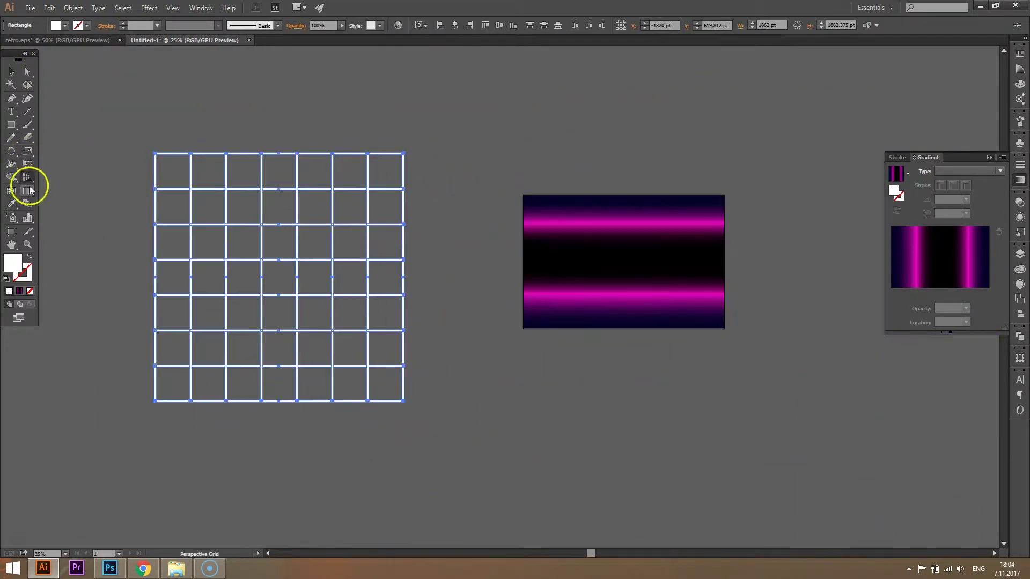
- Perspective-distort the grid, pulling its top corners inward and squashing it into a floor
{"action": "left_click", "coordinate": [94, 167]}
{"action": "left_click_drag", "start_coordinate": [403, 153], "coordinate": [374, 152]}
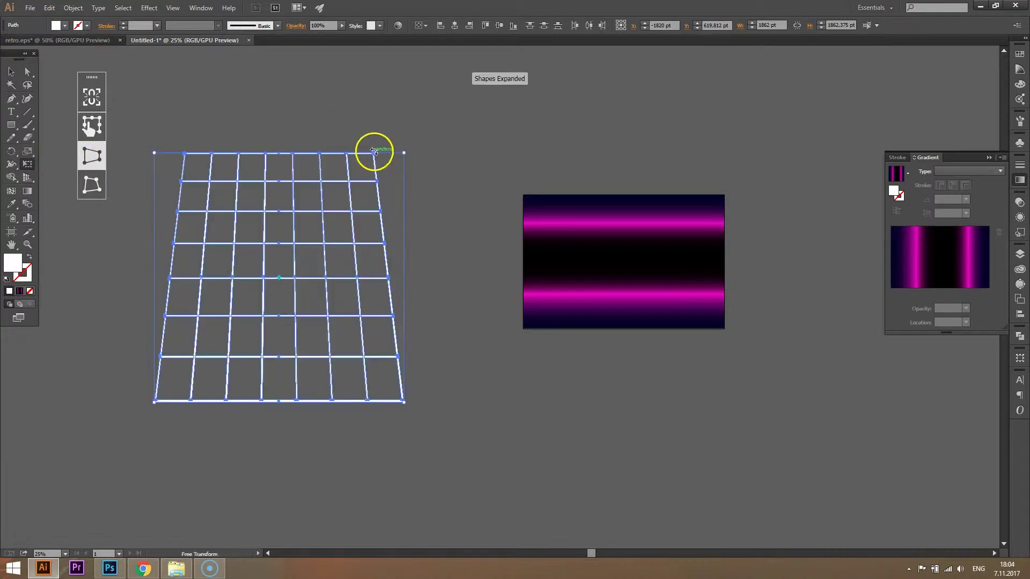
{"action": "left_click_drag", "start_coordinate": [277, 153], "coordinate": [279, 341]}
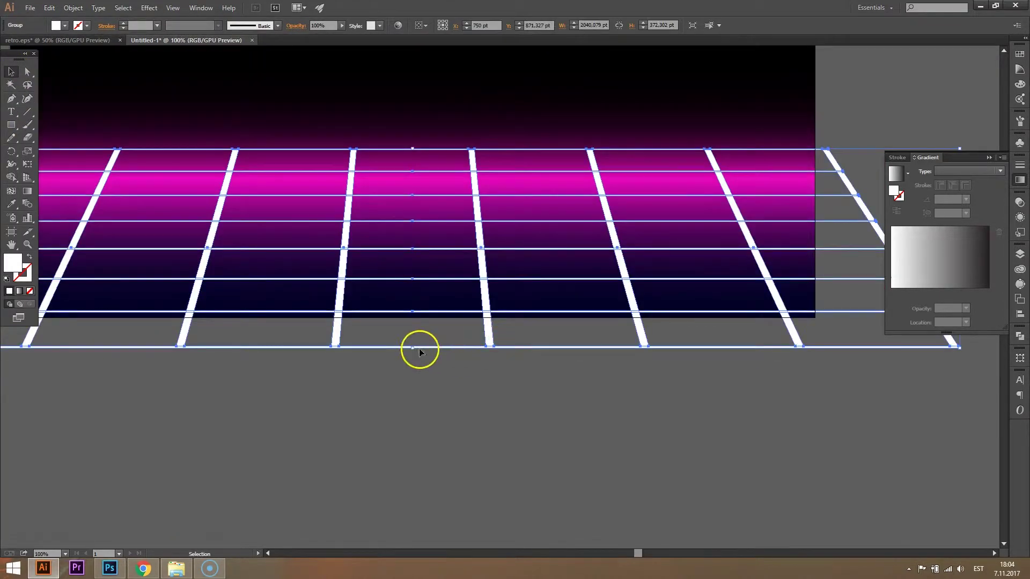
{"action": "left_click_drag", "start_coordinate": [419, 348], "coordinate": [414, 324]}
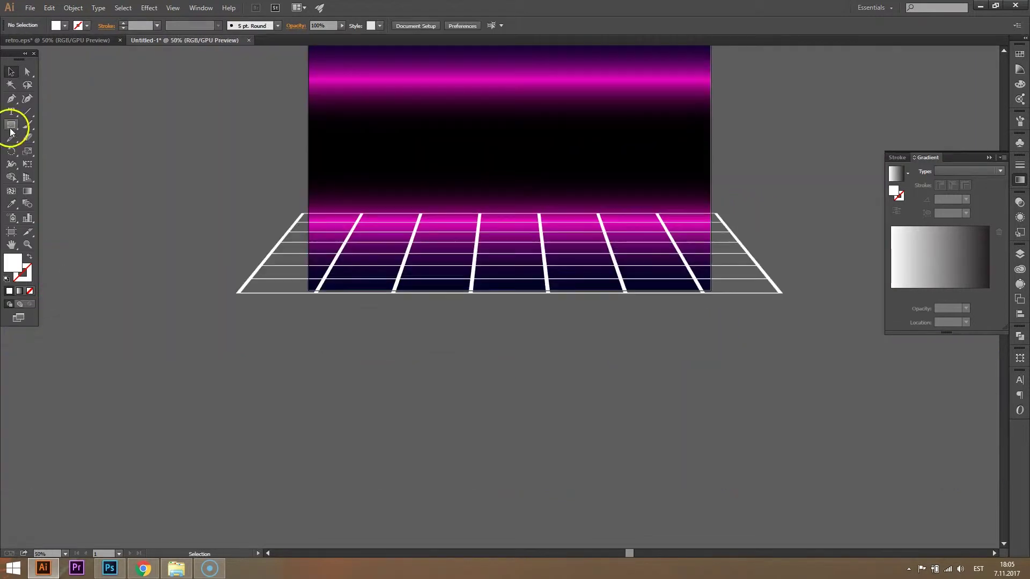
- Draw a rectangle over the grid's top area and try a glow blend mode on the grid
{"action": "left_click", "coordinate": [11, 124]}
{"action": "left_click_drag", "start_coordinate": [262, 209], "coordinate": [853, 326]}
{"action": "left_click_drag", "start_coordinate": [750, 315], "coordinate": [750, 315]}
{"action": "left_click", "coordinate": [196, 223]}
{"action": "key", "text": "ctrl+1"}
{"action": "left_click", "coordinate": [1020, 202]}
{"action": "left_click", "coordinate": [912, 208]}
{"action": "left_click", "coordinate": [925, 285]}
{"action": "left_click", "coordinate": [912, 207]}
- Set the grid's blend mode to Soft Light
{"action": "left_click", "coordinate": [912, 309]}
{"action": "left_click", "coordinate": [816, 292]}
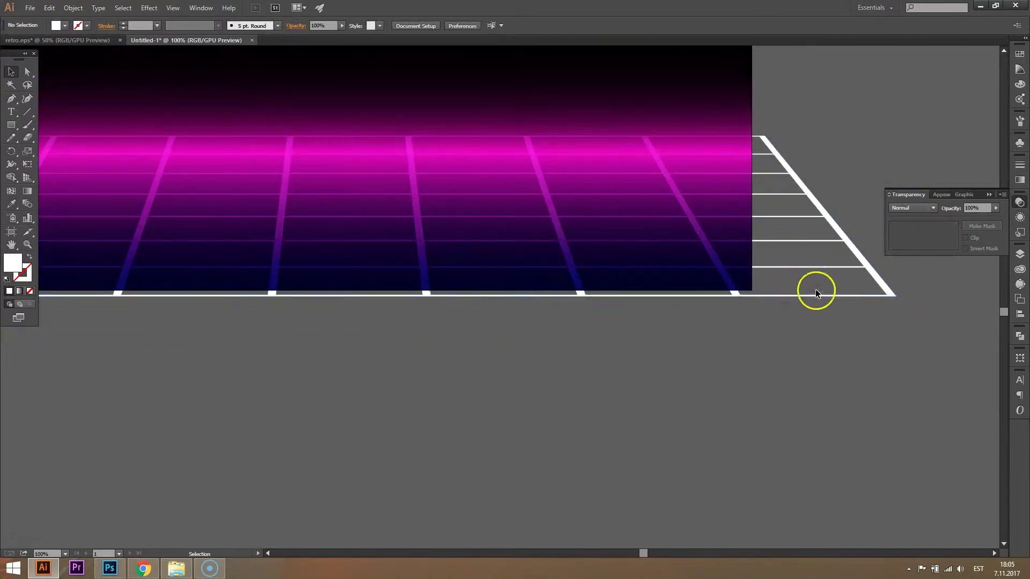
{"action": "left_click", "coordinate": [912, 208]}
{"action": "left_click", "coordinate": [912, 333]}
{"action": "left_click", "coordinate": [745, 343]}
{"action": "key", "text": "ctrl+minus"}
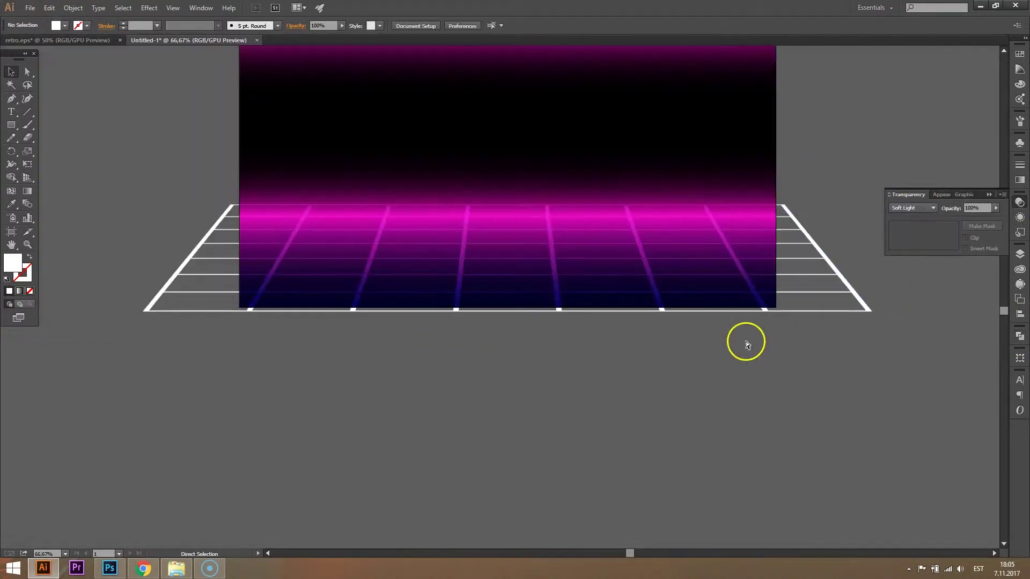
{"action": "key", "text": "ctrl+1"}
- Fill a rectangle over the floor with a 90° gradient to dark navy, midpoint 42.47%
{"action": "left_click_drag", "start_coordinate": [1022, 268], "coordinate": [881, 295]}
{"action": "left_click", "coordinate": [1019, 180]}
{"action": "left_click", "coordinate": [895, 173]}
{"action": "left_click", "coordinate": [965, 199]}
{"action": "double_click", "coordinate": [989, 292]}
{"action": "left_click", "coordinate": [925, 341]}
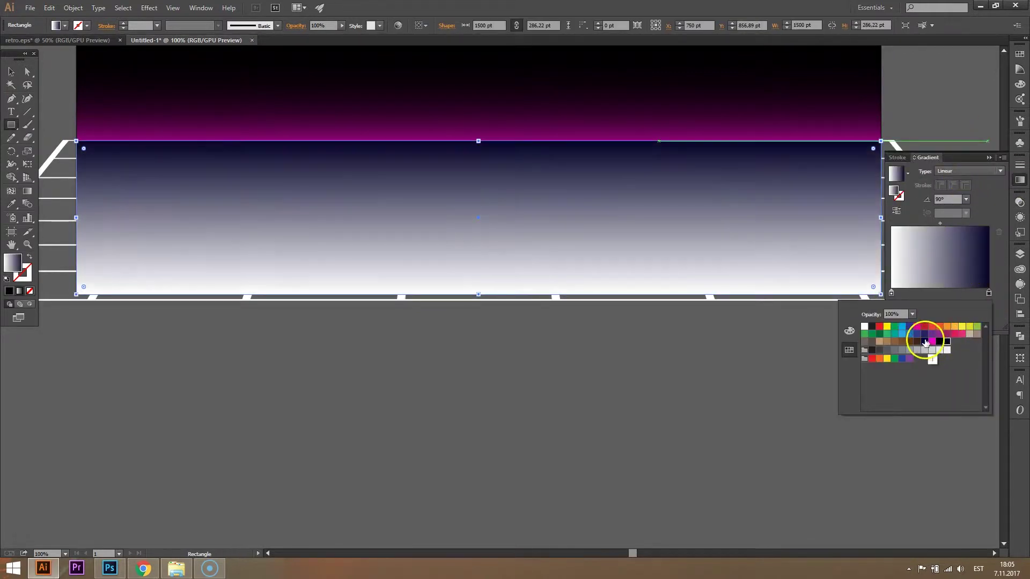
{"action": "left_click_drag", "start_coordinate": [939, 223], "coordinate": [933, 223]}
{"action": "key", "text": "v"}
{"action": "scroll", "coordinate": [316, 418], "scroll_direction": "left", "scroll_amount": 1}
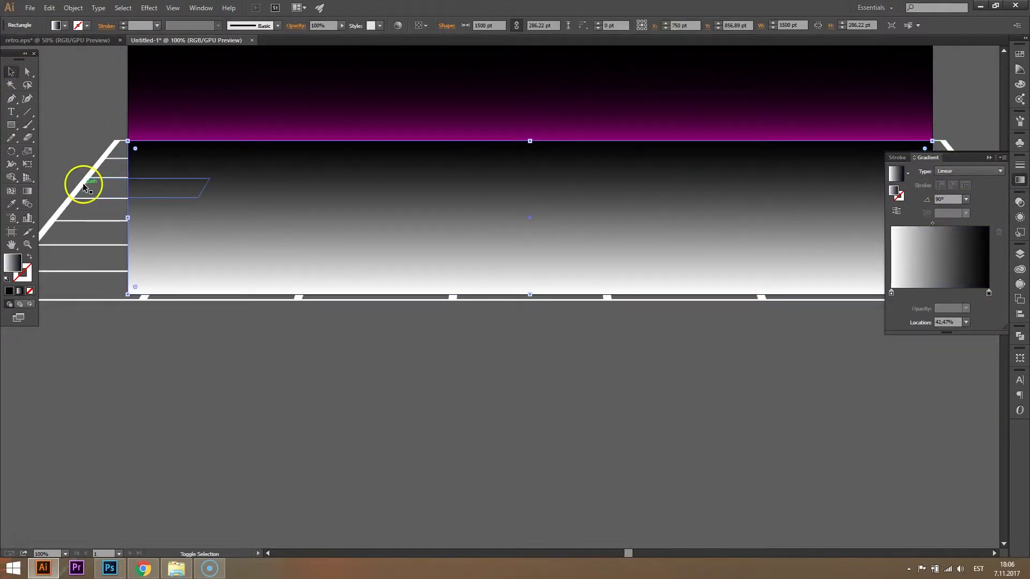
{"action": "scroll", "coordinate": [133, 124], "scroll_direction": "up", "scroll_amount": 3}
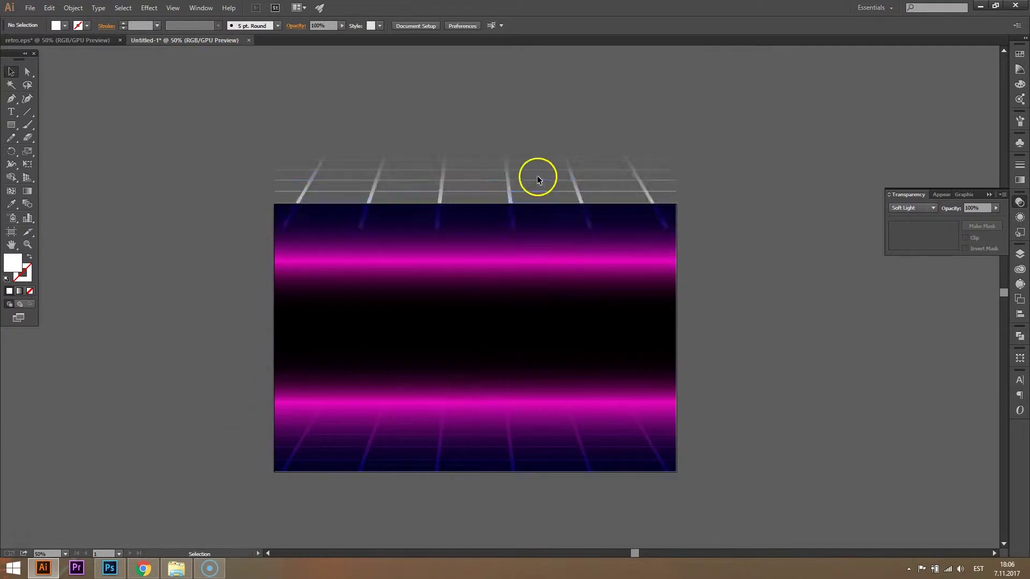
- Reflect the grid copy upside down to mirror the floor along the top
{"action": "right_click", "coordinate": [508, 172]}
{"action": "left_click", "coordinate": [392, 297]}
{"action": "left_click", "coordinate": [353, 349]}
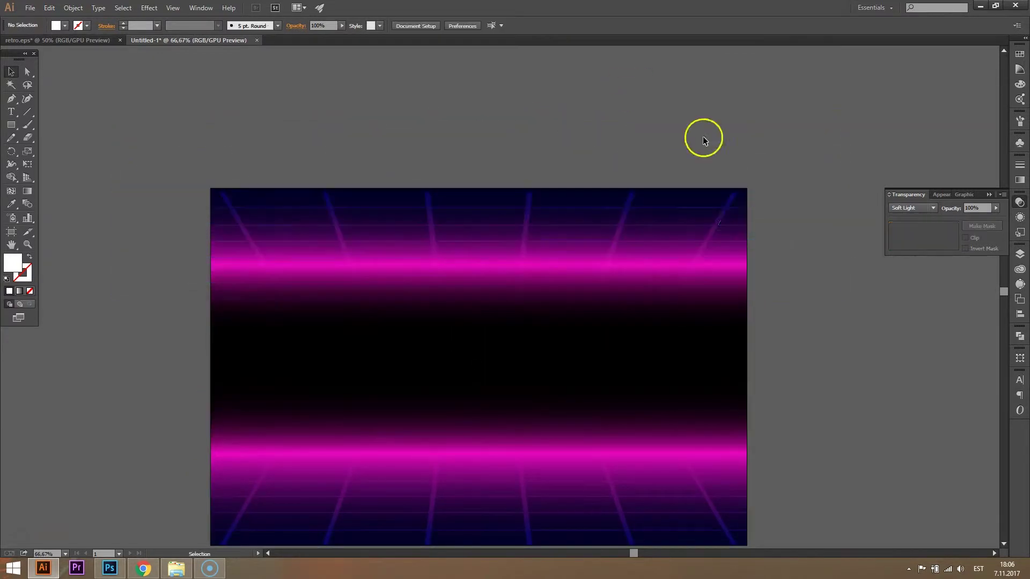
{"action": "scroll", "coordinate": [516, 121], "scroll_direction": "down", "scroll_amount": 9}
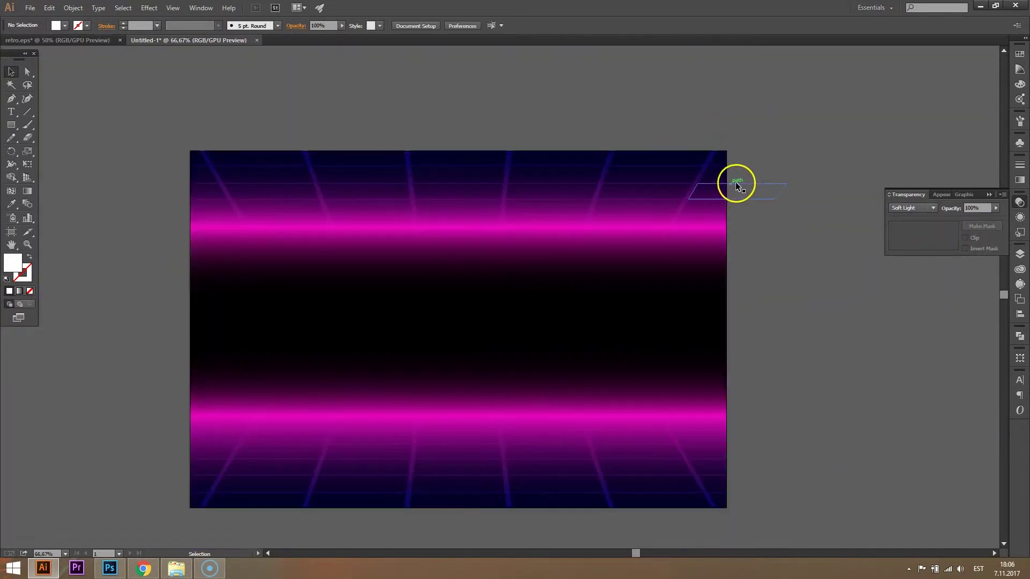
{"action": "scroll", "coordinate": [737, 180], "scroll_direction": "down", "scroll_amount": 1}
{"action": "scroll", "coordinate": [526, 322], "scroll_direction": "up", "scroll_amount": 5}
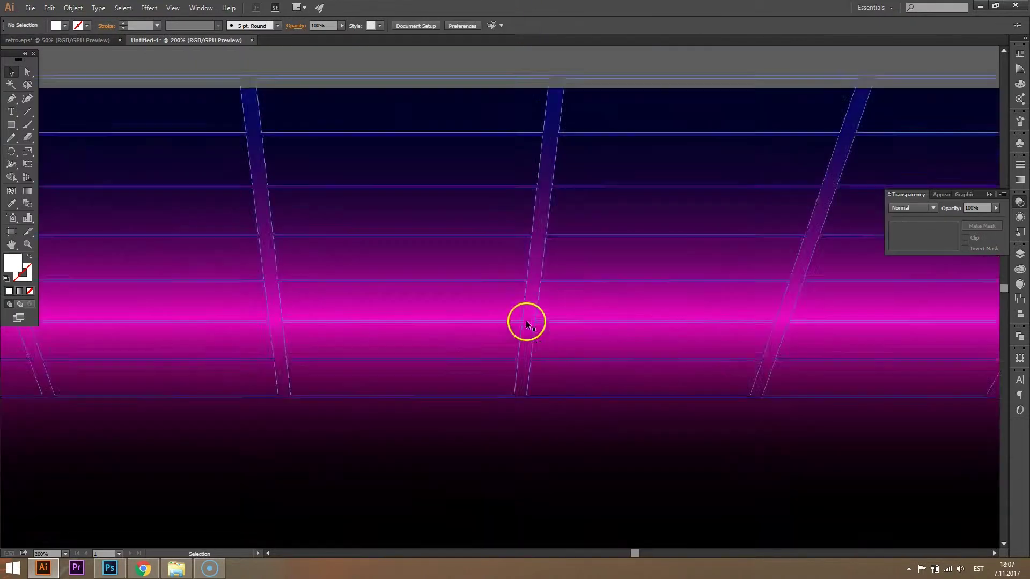
{"action": "scroll", "coordinate": [533, 308], "scroll_direction": "down", "scroll_amount": 3}
- Move a background gradient stop to 77.42%
{"action": "key", "text": "a"}
{"action": "left_click", "coordinate": [533, 308]}
{"action": "key", "text": "ctrl+F9"}
{"action": "left_click_drag", "start_coordinate": [972, 294], "coordinate": [967, 294]}
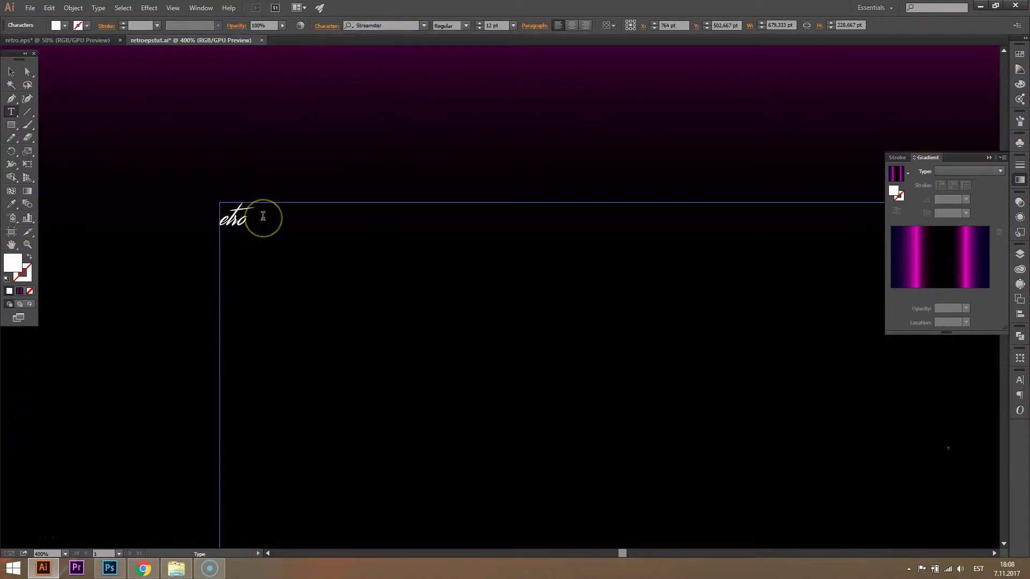
- Enlarge the 'Retro' script text to 38 pt
{"action": "type", "text": "38"}
{"action": "key", "text": "Return"}
{"action": "left_click", "coordinate": [401, 271]}
{"action": "type", "text": "background"}
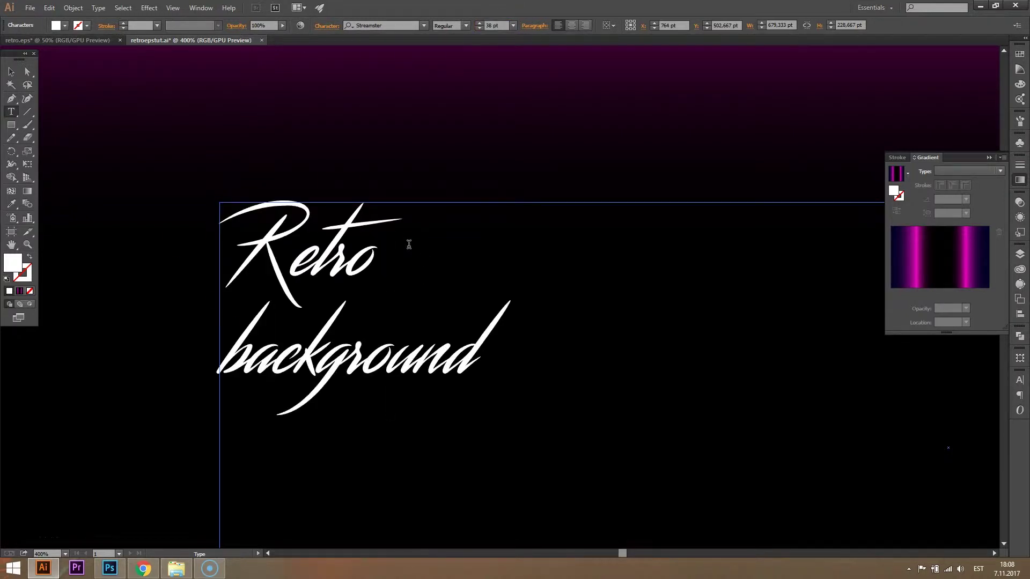
- Convert the BACKGROUND lettering to outlines and start a new Photoshop document
{"action": "double_click", "coordinate": [405, 366]}
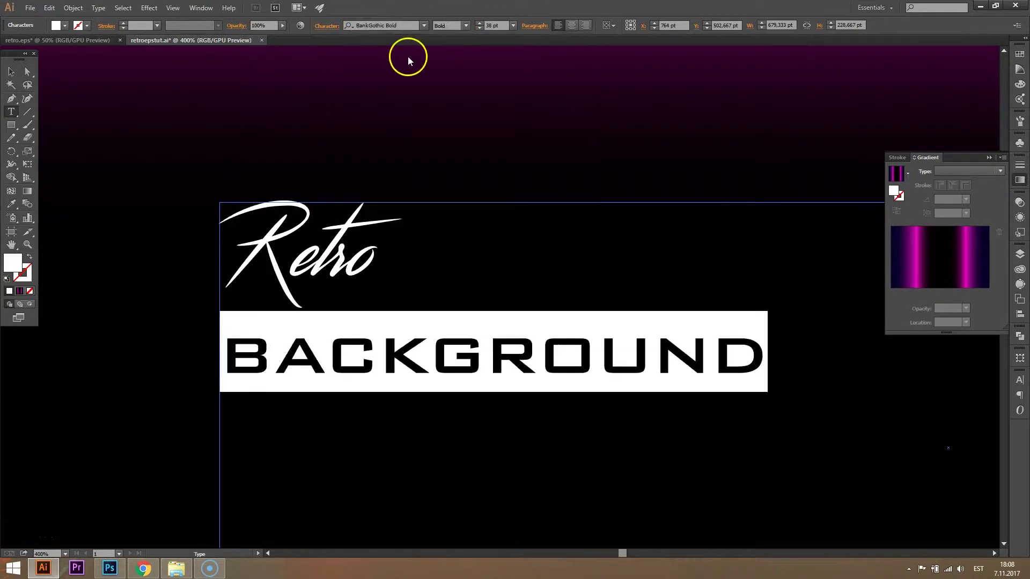
{"action": "key", "text": "ctrl+shift+o"}
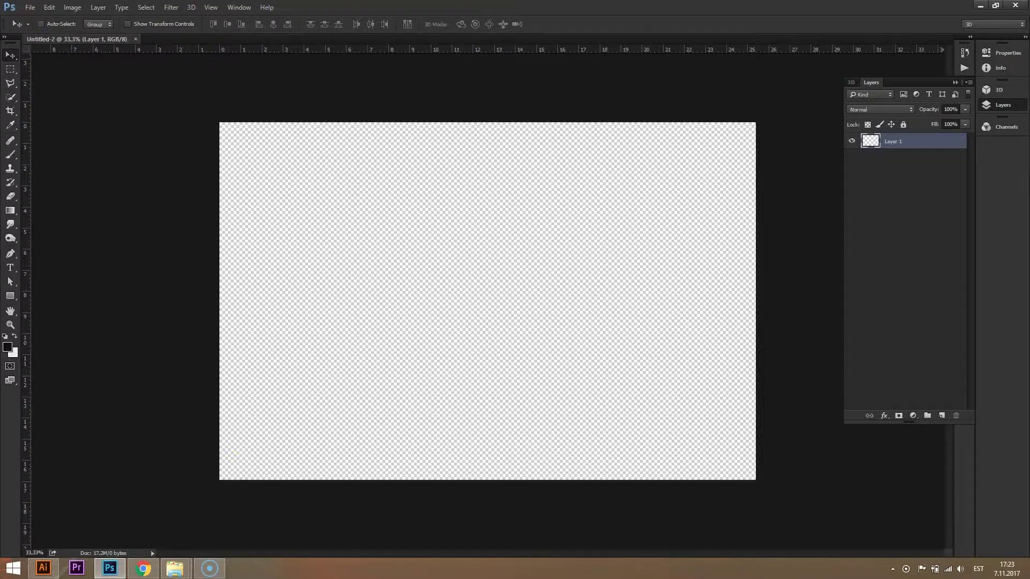
{"action": "key", "text": "ctrl+n"}
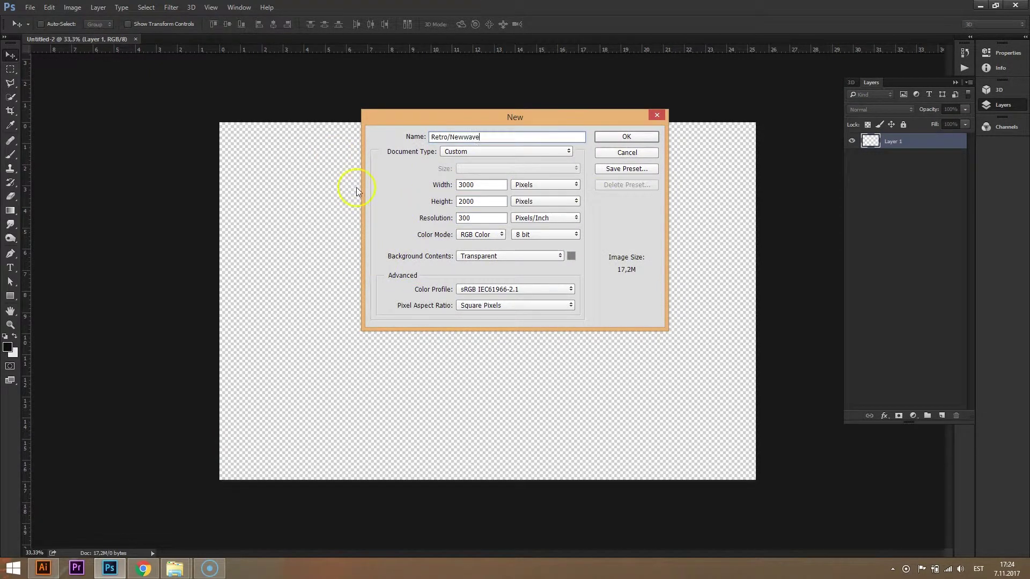
- Create the Retro_Newwave document and bring the star photo in as a layer, discarding the original
{"action": "key", "text": "Return"}
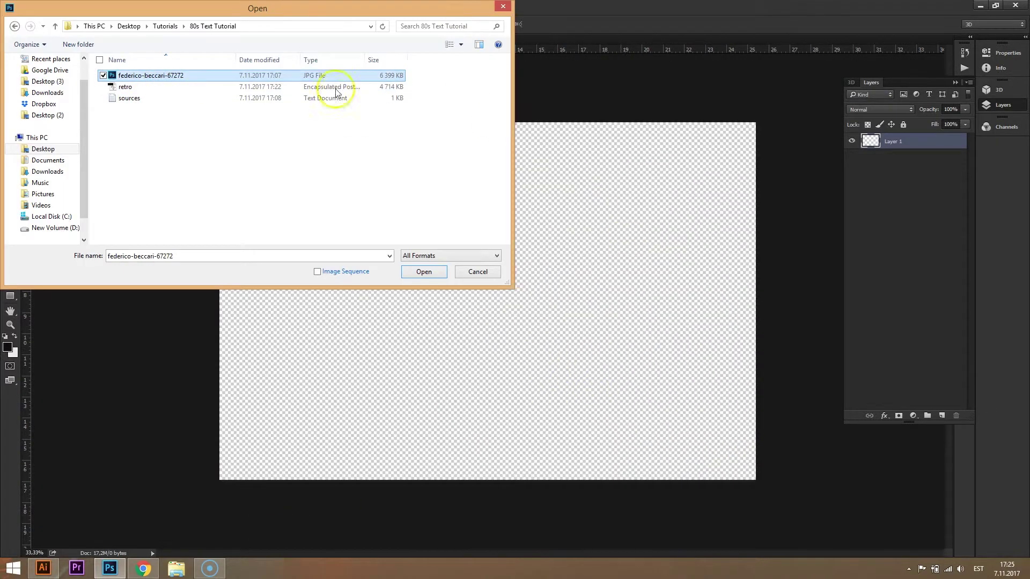
{"action": "key", "text": "Return"}
{"action": "mouse_move", "coordinate": [955, 143]}
{"action": "left_mouse_down"}
{"action": "mouse_move", "coordinate": [105, 37]}
{"action": "mouse_move", "coordinate": [530, 253]}
{"action": "left_mouse_up"}
{"action": "key", "text": "ctrl+w"}
{"action": "left_click", "coordinate": [490, 215]}
- Scale the star photo layer proportionally to fit the canvas
{"action": "key", "text": "ctrl+0"}
{"action": "key", "text": "ctrl+t"}
{"action": "key", "text": "ctrl+0"}
{"action": "left_click_drag", "start_coordinate": [706, 472], "coordinate": [645, 449]}
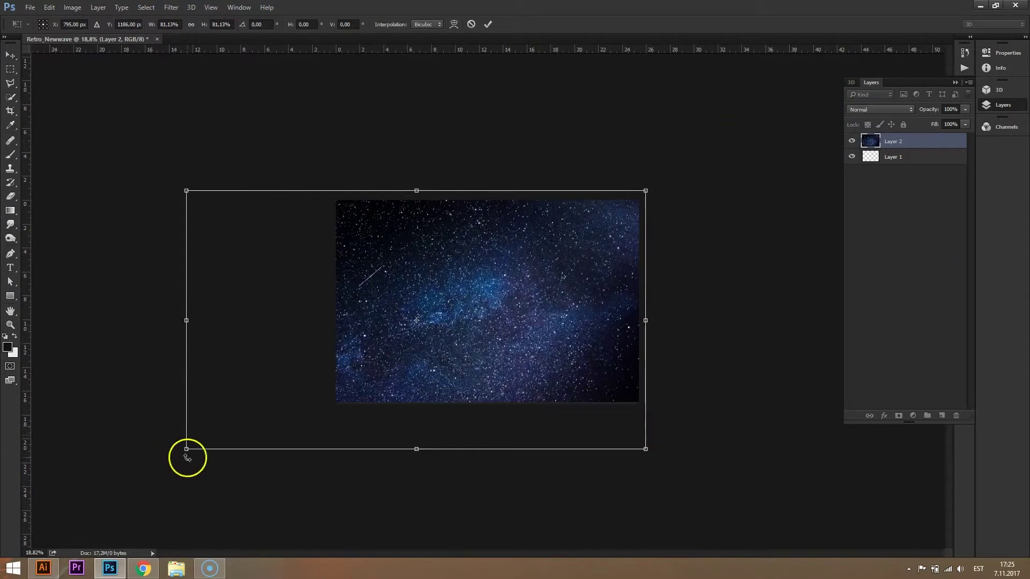
{"action": "left_click_drag", "start_coordinate": [186, 449], "coordinate": [264, 418]}
{"action": "key", "text": "Return"}
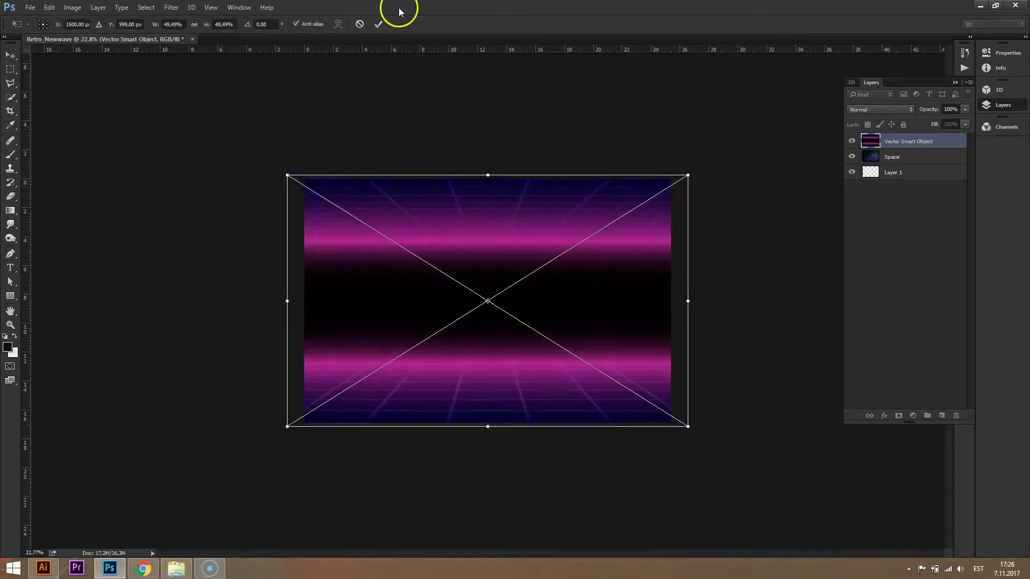
- Move the Space layer above the grid artwork and choose a blend mode for the stars
{"action": "left_click_drag", "start_coordinate": [888, 135], "coordinate": [889, 134]}
{"action": "left_click", "coordinate": [879, 109]}
{"action": "left_click", "coordinate": [869, 129]}
{"action": "scroll", "coordinate": [873, 112], "scroll_direction": "down", "scroll_amount": 3}
{"action": "scroll", "coordinate": [874, 111], "scroll_direction": "down", "scroll_amount": 3}
{"action": "scroll", "coordinate": [884, 111], "scroll_direction": "down", "scroll_amount": 2}
{"action": "scroll", "coordinate": [884, 112], "scroll_direction": "down", "scroll_amount": 2}
{"action": "left_click", "coordinate": [884, 295]}
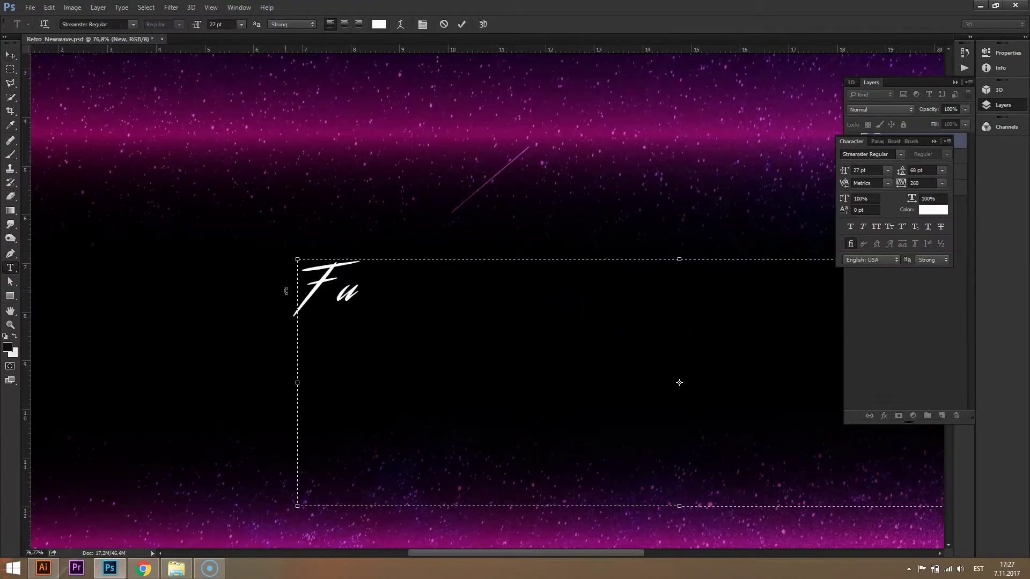
- Finish typing 'Funky' in Streamster and position it above the poster's centre
{"action": "type", "text": "nky"}
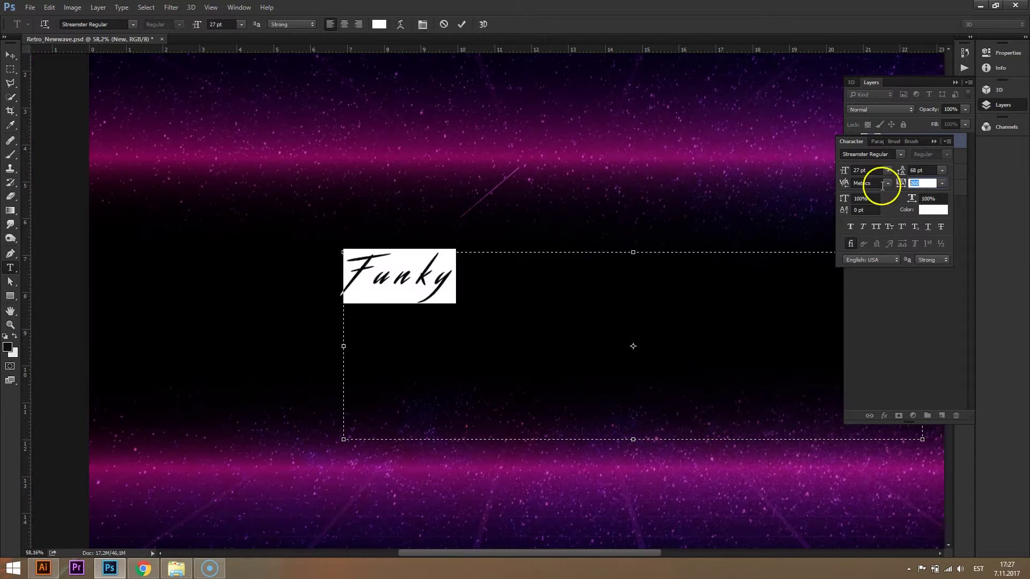
{"action": "scroll", "coordinate": [441, 276], "scroll_direction": "up", "scroll_amount": 2}
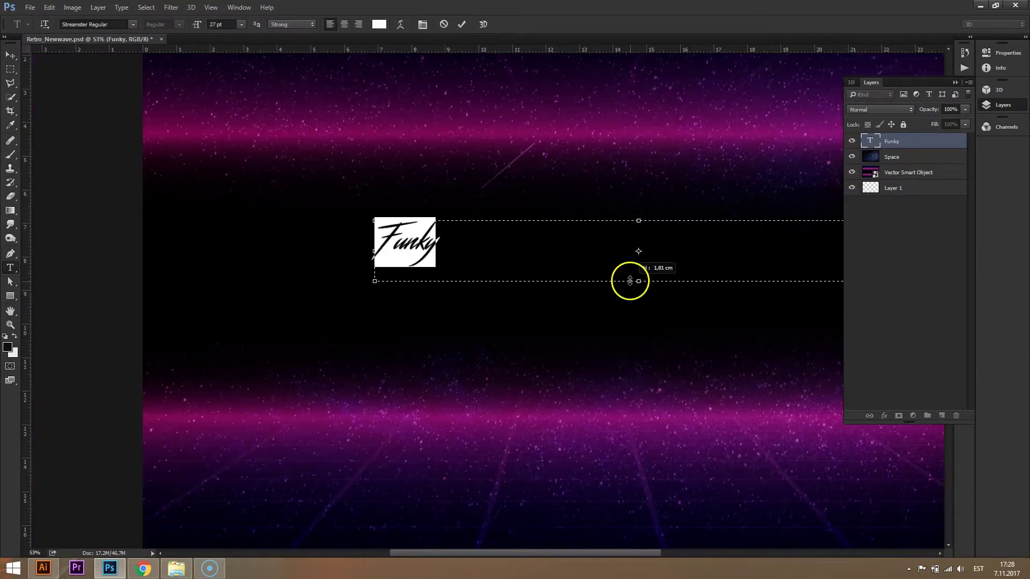
{"action": "scroll", "coordinate": [630, 281], "scroll_direction": "down", "scroll_amount": 5}
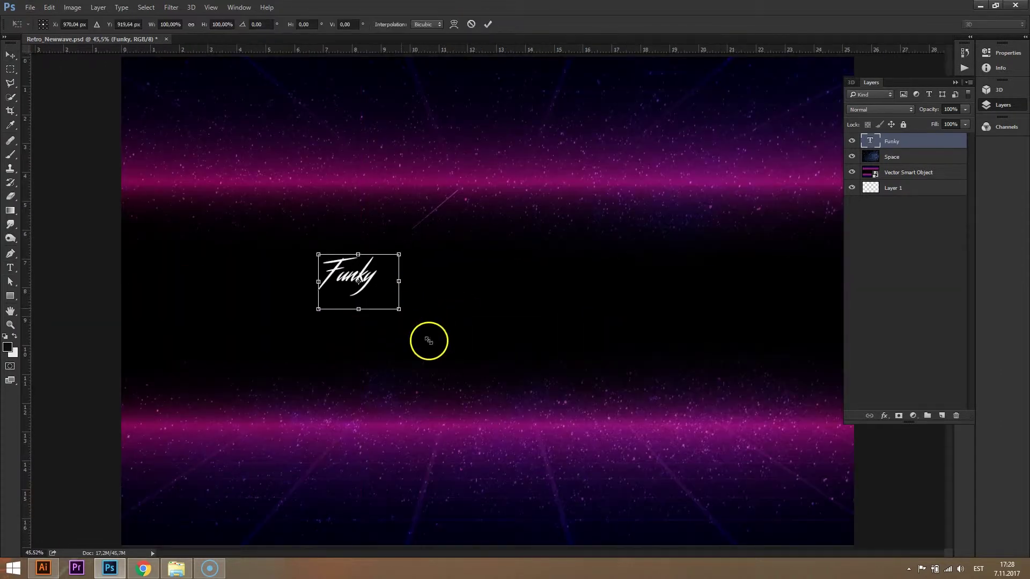
{"action": "left_click_drag", "start_coordinate": [444, 236], "coordinate": [445, 236]}
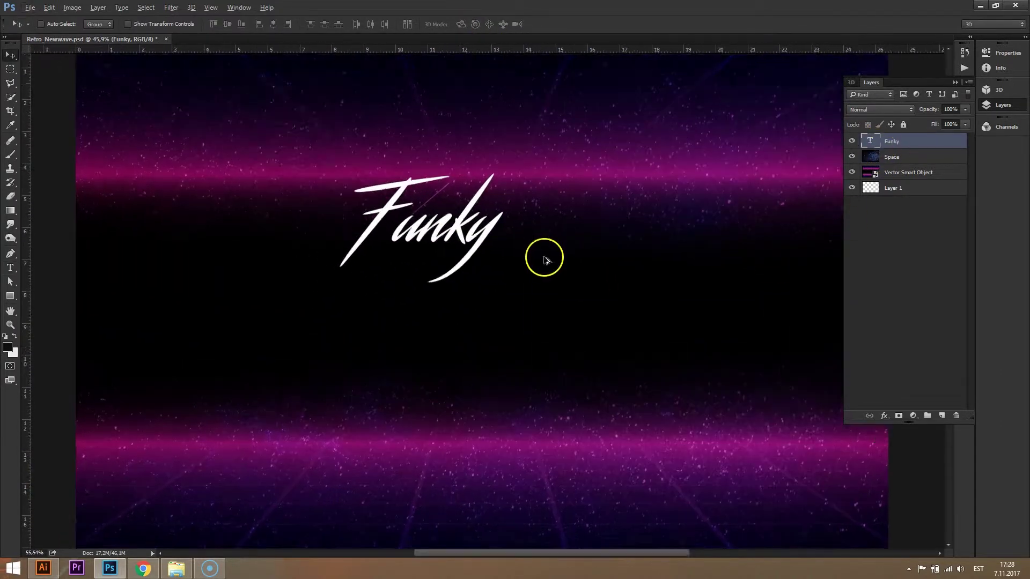
{"action": "scroll", "coordinate": [542, 258], "scroll_direction": "up", "scroll_amount": 2}
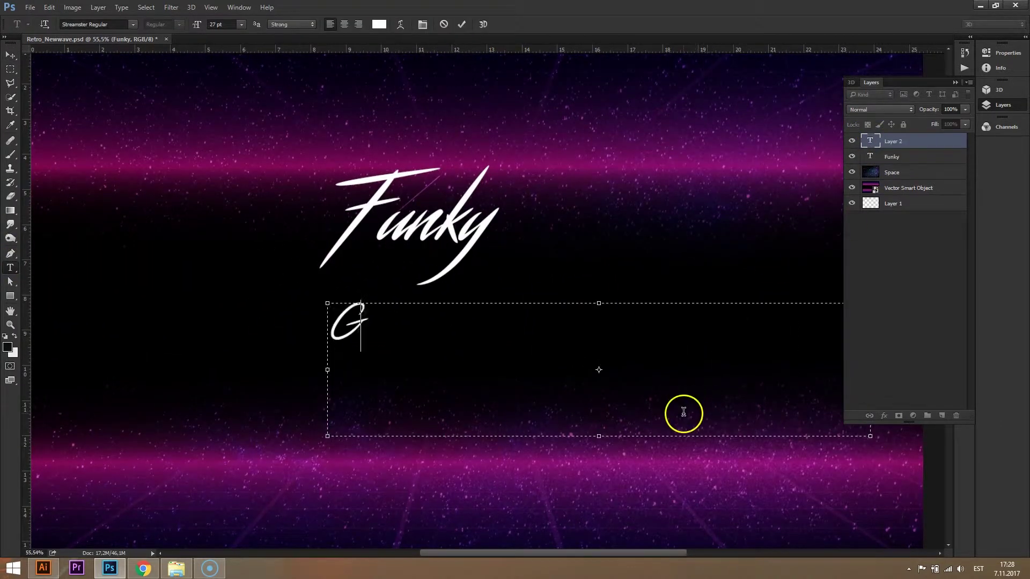
- Change the Groove text to BankGothic Bold at 93 pt
{"action": "left_click", "coordinate": [82, 28]}
{"action": "type", "text": "bank"}
{"action": "key", "text": "Return"}
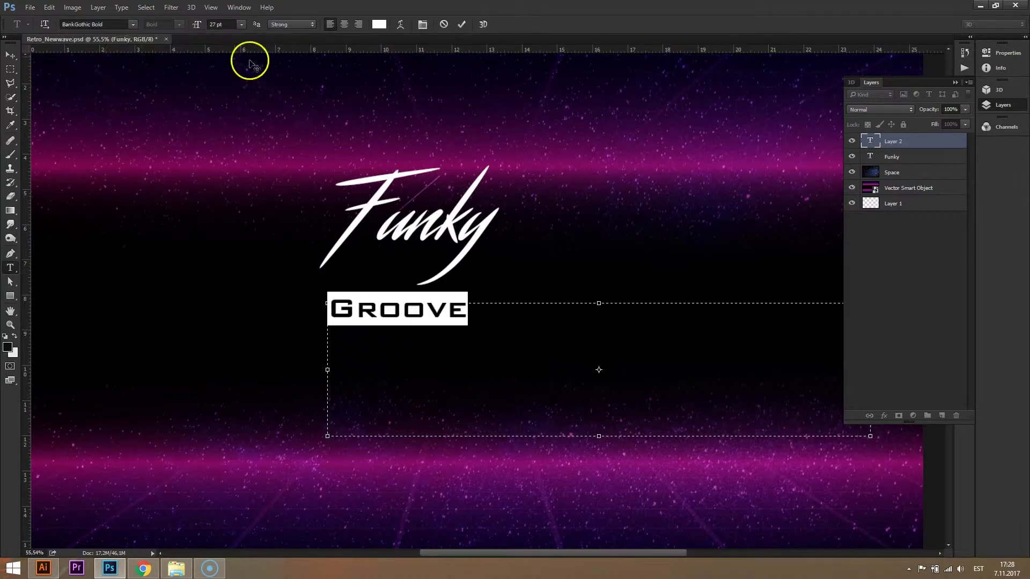
{"action": "left_click", "coordinate": [221, 26]}
{"action": "scroll", "coordinate": [221, 26], "scroll_direction": "up", "scroll_amount": 5}
{"action": "scroll", "coordinate": [222, 25], "scroll_direction": "up", "scroll_amount": 10}
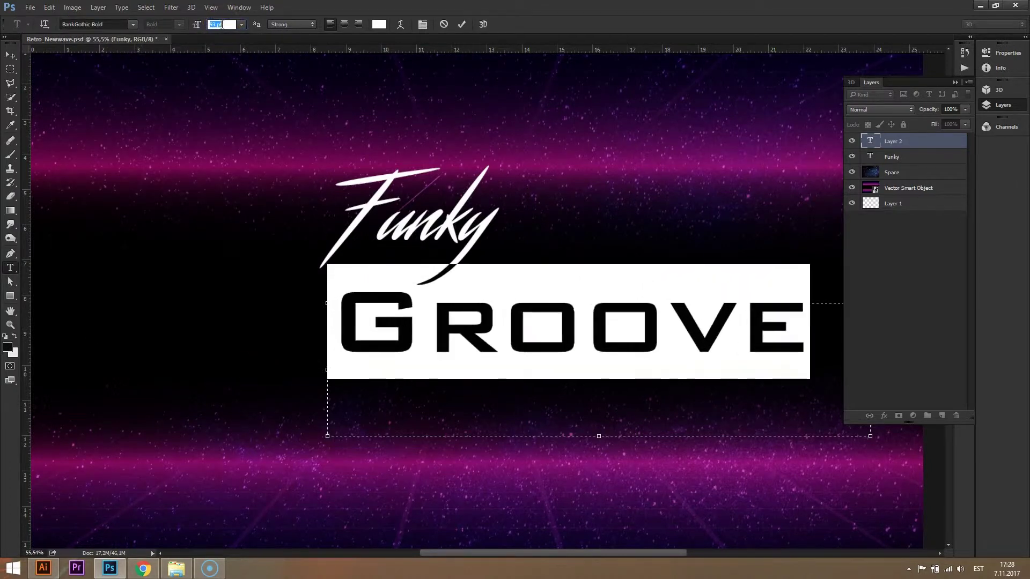
- Make the text All Caps and widen its box so GROOVE fits on one line
{"action": "left_click_drag", "start_coordinate": [815, 327], "coordinate": [634, 104]}
{"action": "key", "text": "ctrl+t"}
{"action": "key", "text": "ctrl+shift+k"}
{"action": "scroll", "coordinate": [348, 364], "scroll_direction": "down", "scroll_amount": 1}
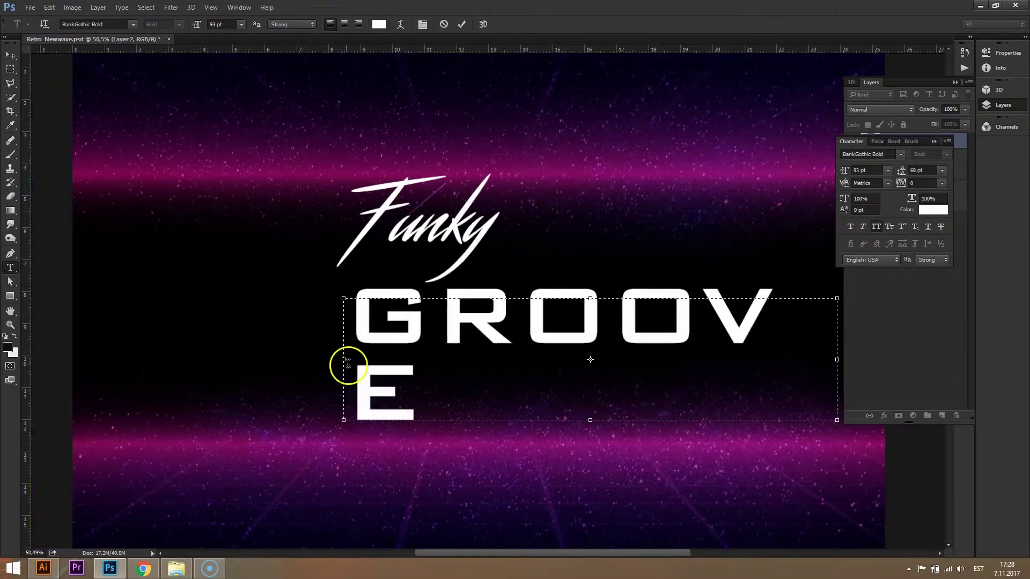
{"action": "left_click_drag", "start_coordinate": [255, 361], "coordinate": [254, 360]}
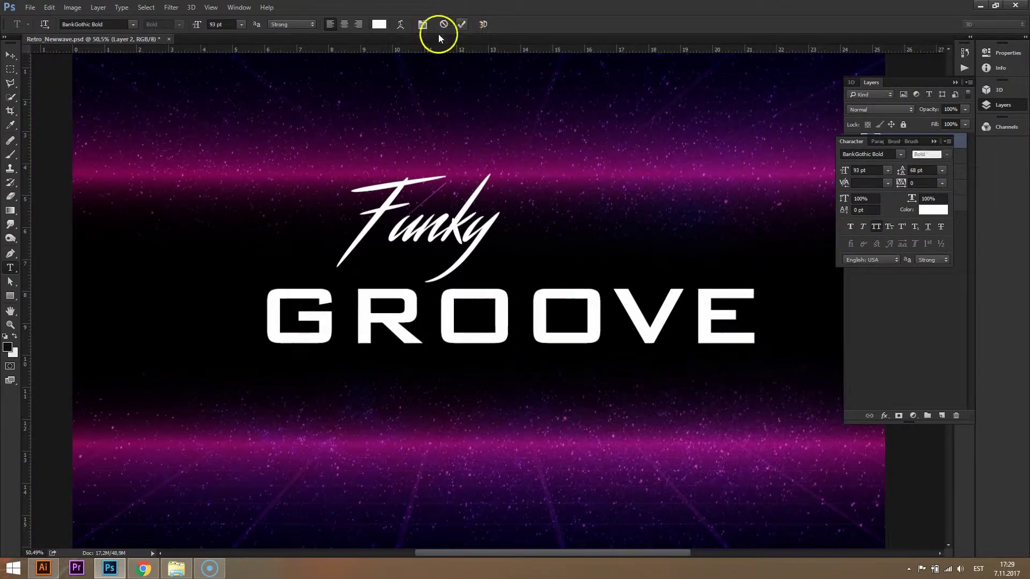
{"action": "key", "text": "ctrl+Return"}
{"action": "key", "text": "v"}
- Tighten the GROOVE letter spacing to a tracking of -80
{"action": "scroll", "coordinate": [617, 302], "scroll_direction": "up", "scroll_amount": 1}
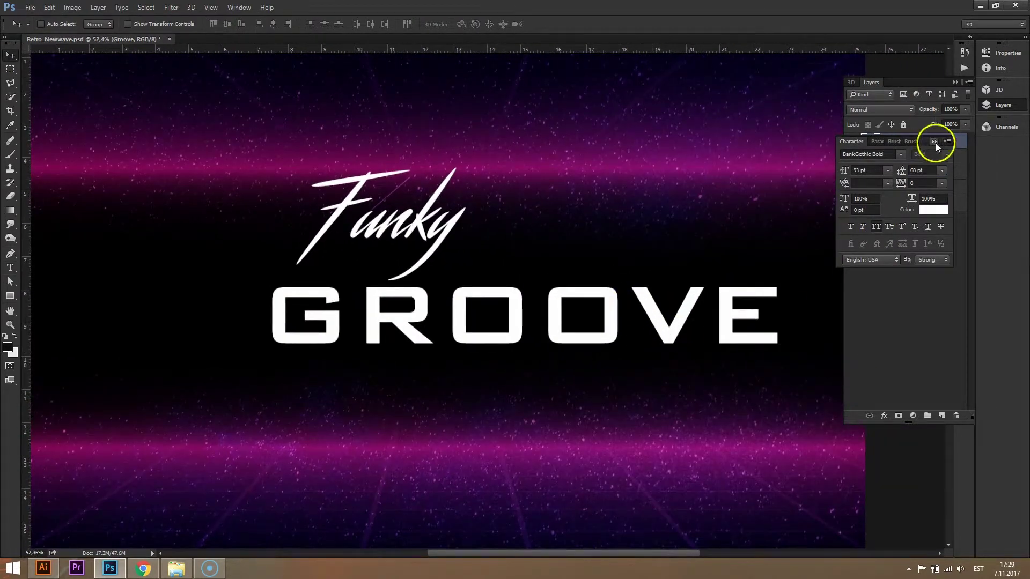
{"action": "double_click", "coordinate": [864, 140]}
{"action": "left_click", "coordinate": [422, 24]}
{"action": "left_click", "coordinate": [924, 183]}
{"action": "type", "text": "-80"}
{"action": "key", "text": "Return"}
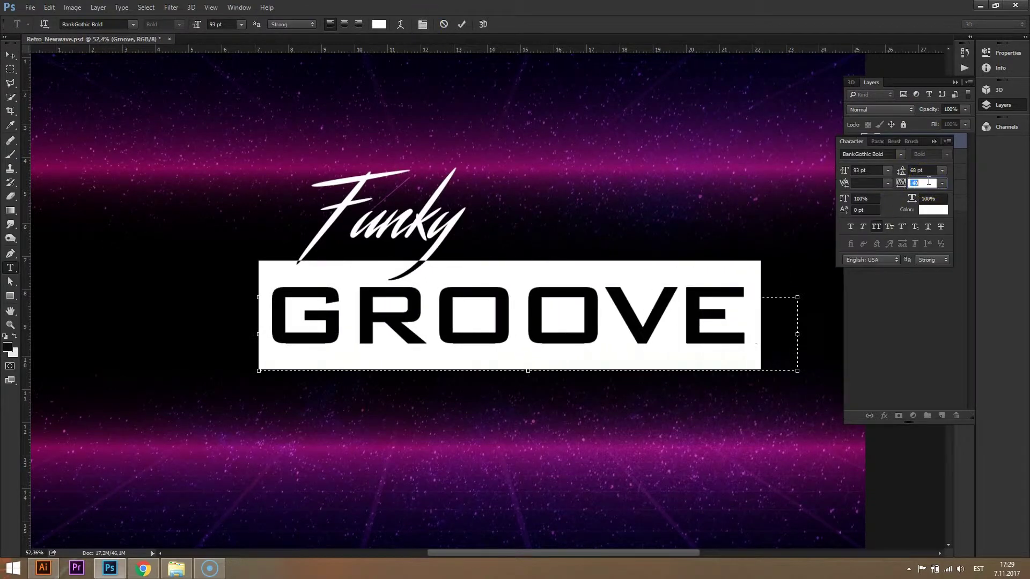
{"action": "left_click", "coordinate": [461, 24]}
{"action": "key", "text": "v"}
{"action": "scroll", "coordinate": [471, 292], "scroll_direction": "up", "scroll_amount": 1}
{"action": "left_click", "coordinate": [934, 141]}
- Move Funky and GROOVE together into place and select the Space background layer
{"action": "left_click", "coordinate": [892, 156]}
{"action": "scroll", "coordinate": [387, 215], "scroll_direction": "up", "scroll_amount": 1}
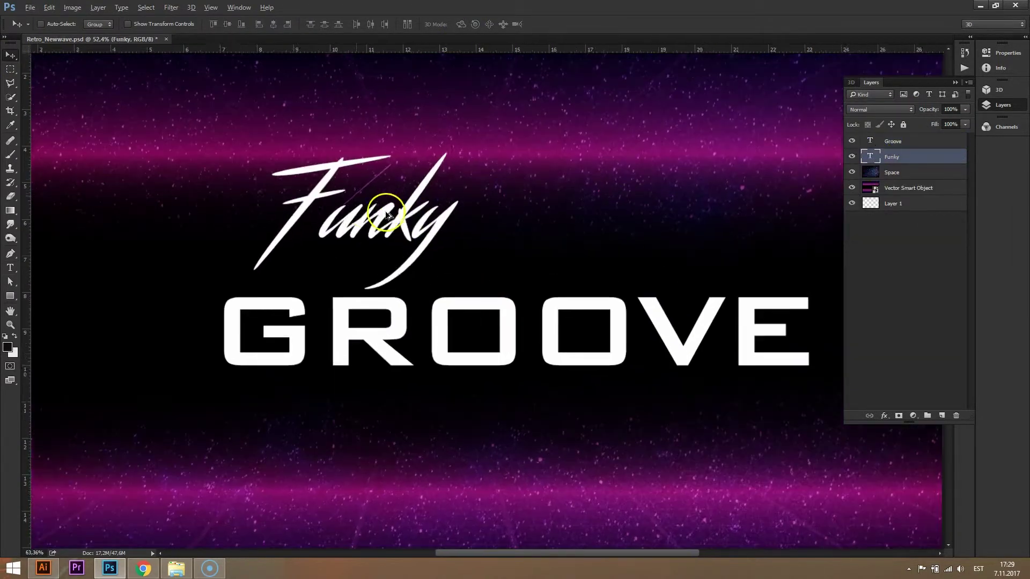
{"action": "scroll", "coordinate": [361, 213], "scroll_direction": "down", "scroll_amount": 2}
{"action": "scroll", "coordinate": [692, 280], "scroll_direction": "down", "scroll_amount": 1}
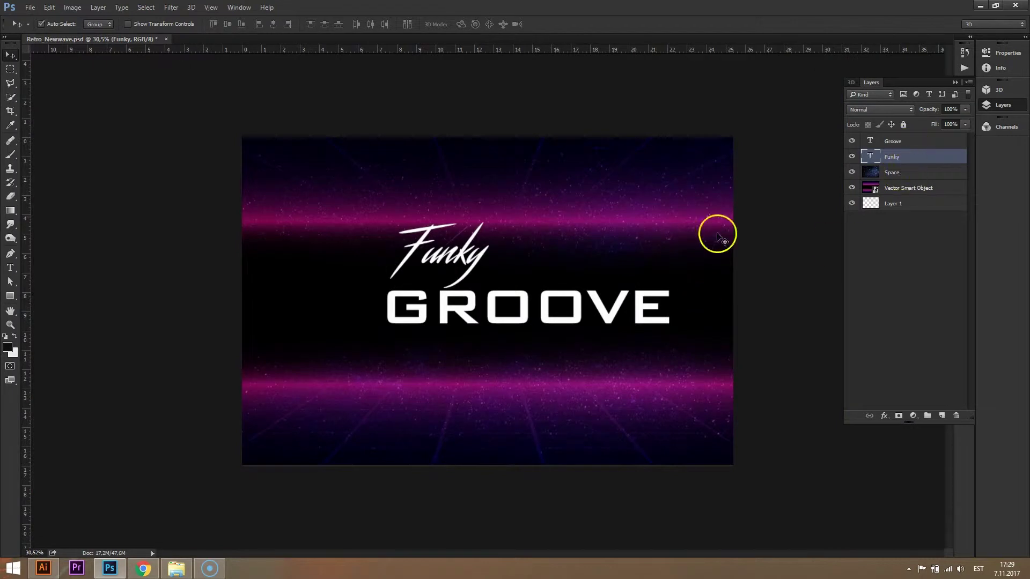
{"action": "left_click", "coordinate": [564, 314], "text": "shift"}
{"action": "mouse_move", "coordinate": [506, 241]}
{"action": "left_mouse_down"}
{"action": "mouse_move", "coordinate": [510, 322]}
{"action": "mouse_move", "coordinate": [523, 325]}
{"action": "left_mouse_up"}
{"action": "scroll", "coordinate": [564, 360], "scroll_direction": "up", "scroll_amount": 2}
{"action": "scroll", "coordinate": [565, 361], "scroll_direction": "down", "scroll_amount": 2}
{"action": "scroll", "coordinate": [571, 359], "scroll_direction": "up", "scroll_amount": 1}
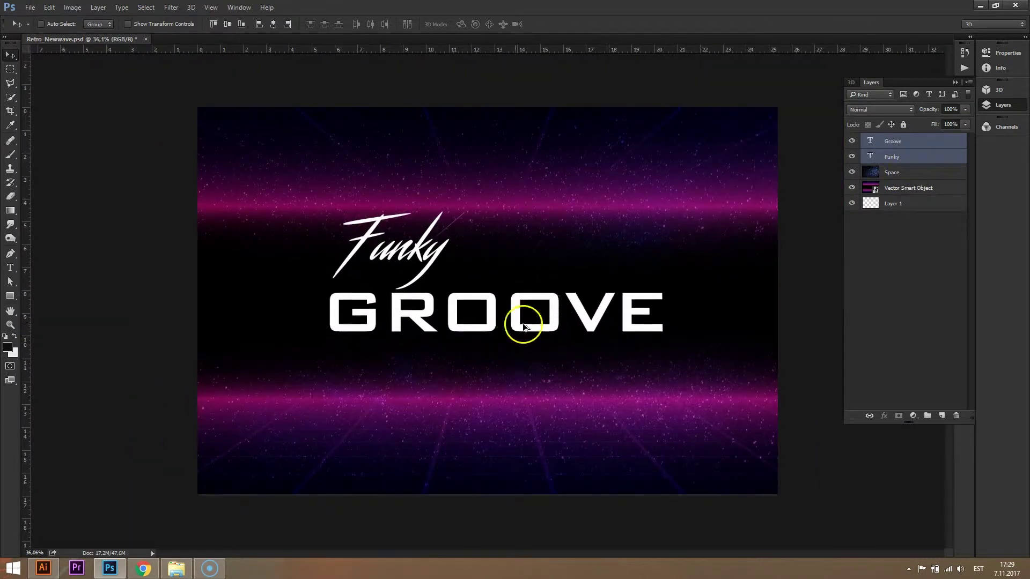
{"action": "scroll", "coordinate": [523, 325], "scroll_direction": "up", "scroll_amount": 2}
{"action": "left_click", "coordinate": [948, 172]}
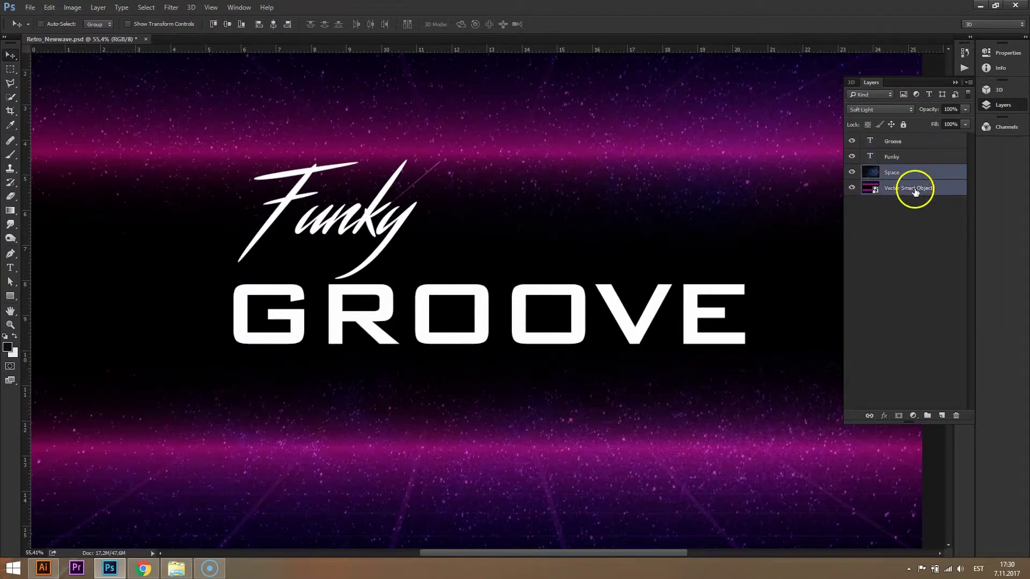
- Convert both the Groove and Funky text layers to smart objects
{"action": "right_click", "coordinate": [903, 145]}
{"action": "left_click", "coordinate": [687, 192]}
{"action": "right_click", "coordinate": [880, 157]}
{"action": "left_click", "coordinate": [675, 194]}
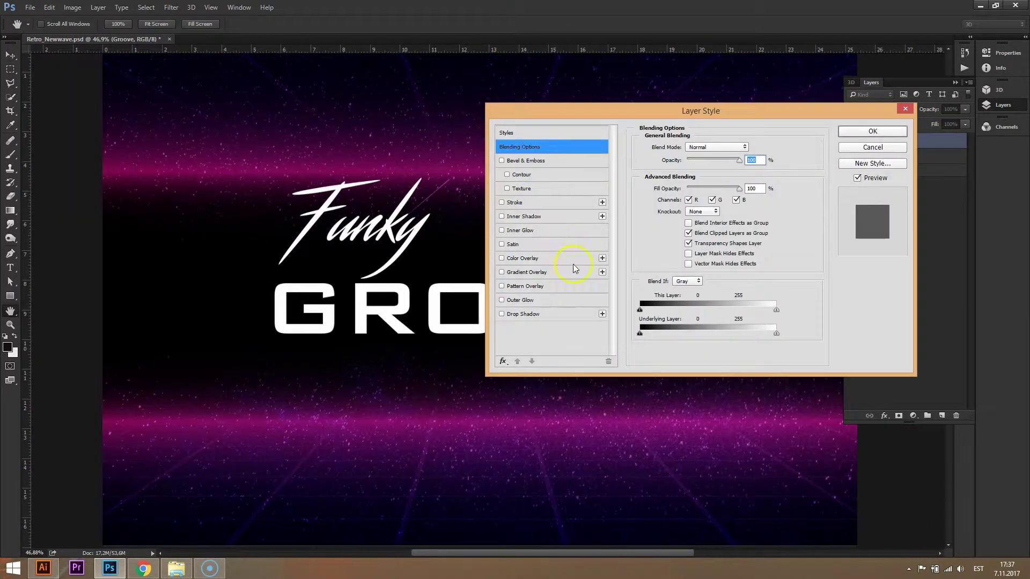
- Add a reversed grey Gradient Overlay to GROOVE, aligned with the layer
{"action": "left_click", "coordinate": [536, 272]}
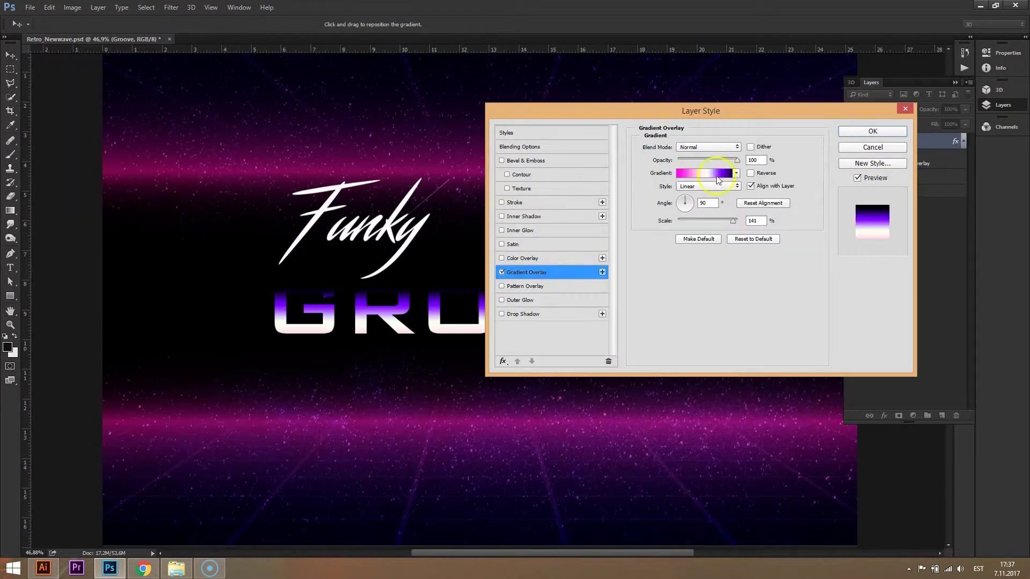
{"action": "left_click", "coordinate": [682, 182]}
{"action": "left_click", "coordinate": [467, 111]}
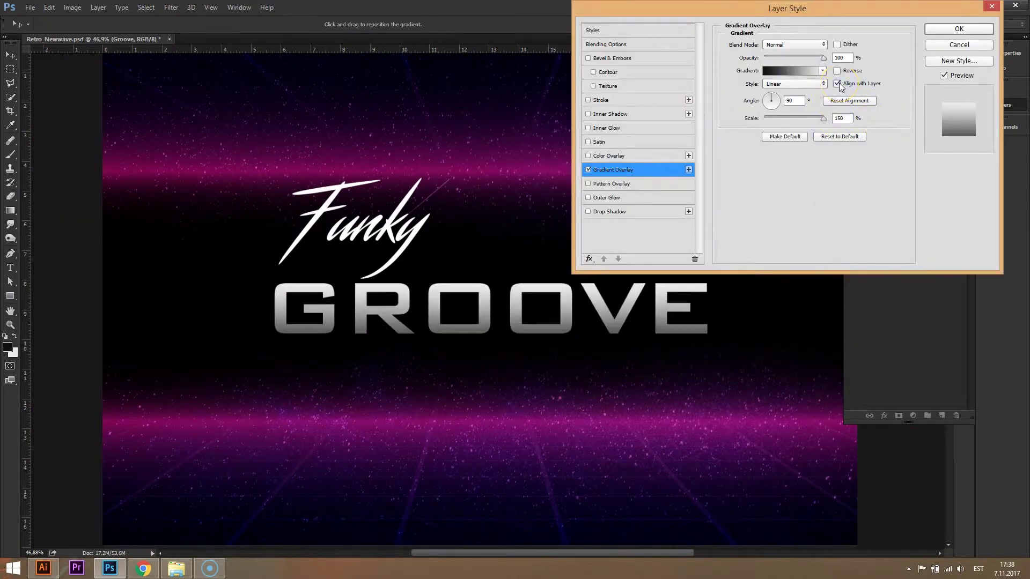
{"action": "left_click", "coordinate": [837, 83]}
{"action": "mouse_move", "coordinate": [788, 10]}
{"action": "left_mouse_down"}
{"action": "mouse_move", "coordinate": [567, 9]}
{"action": "mouse_move", "coordinate": [788, 8]}
{"action": "left_mouse_up"}
{"action": "left_click", "coordinate": [616, 71]}
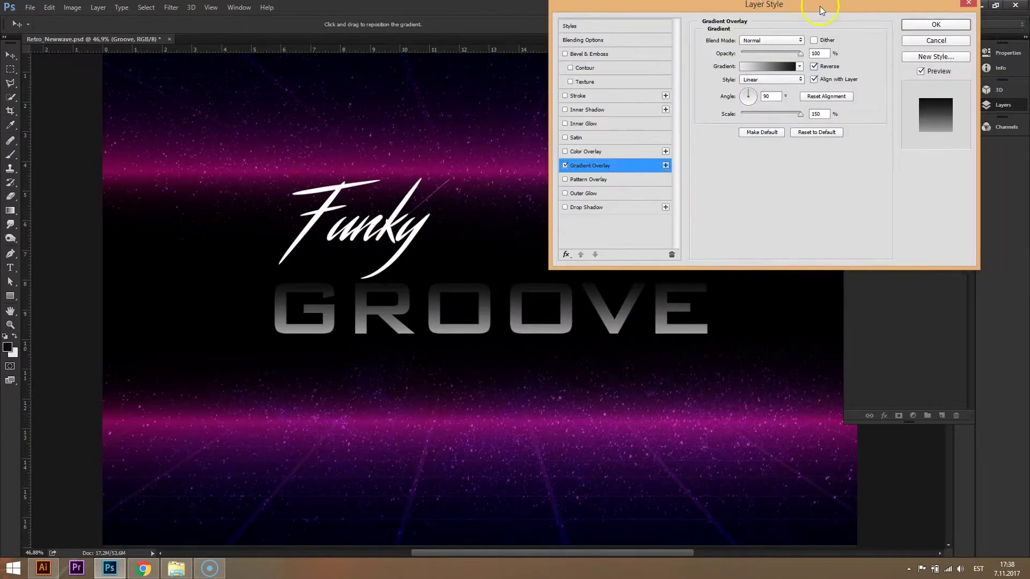
- Recolour the gradient end stops, dark navy on the right, and add a purple stop at 19%
{"action": "left_click", "coordinate": [773, 71]}
{"action": "double_click", "coordinate": [457, 237]}
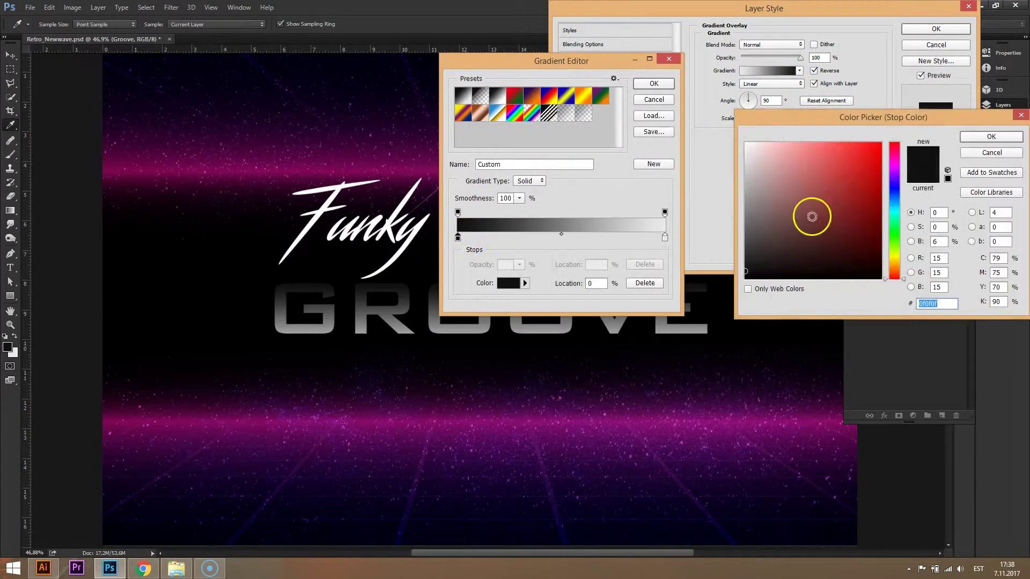
{"action": "left_click", "coordinate": [987, 137]}
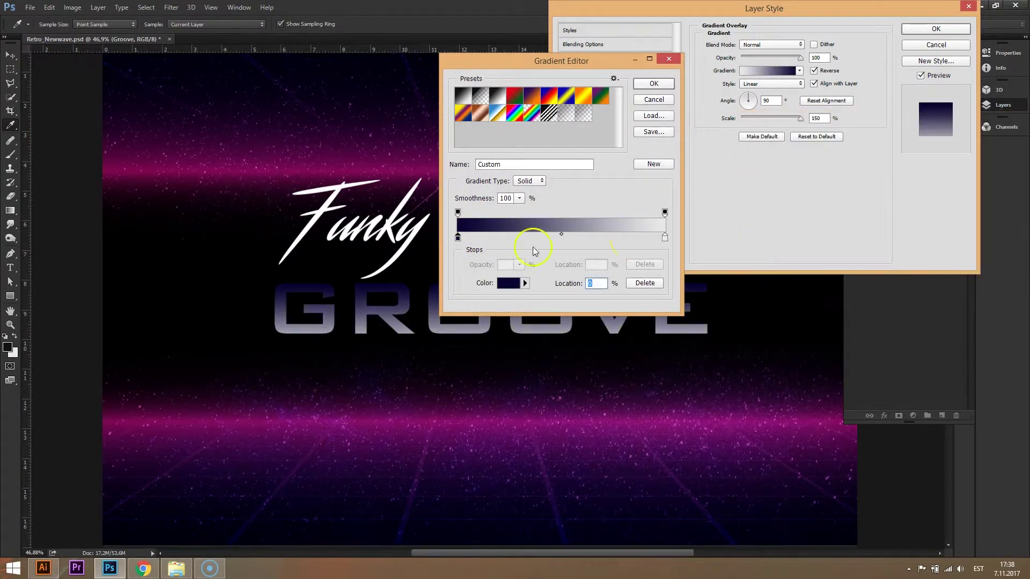
{"action": "double_click", "coordinate": [666, 237]}
{"action": "left_click", "coordinate": [864, 237]}
{"action": "left_click", "coordinate": [987, 137]}
{"action": "left_click", "coordinate": [564, 237]}
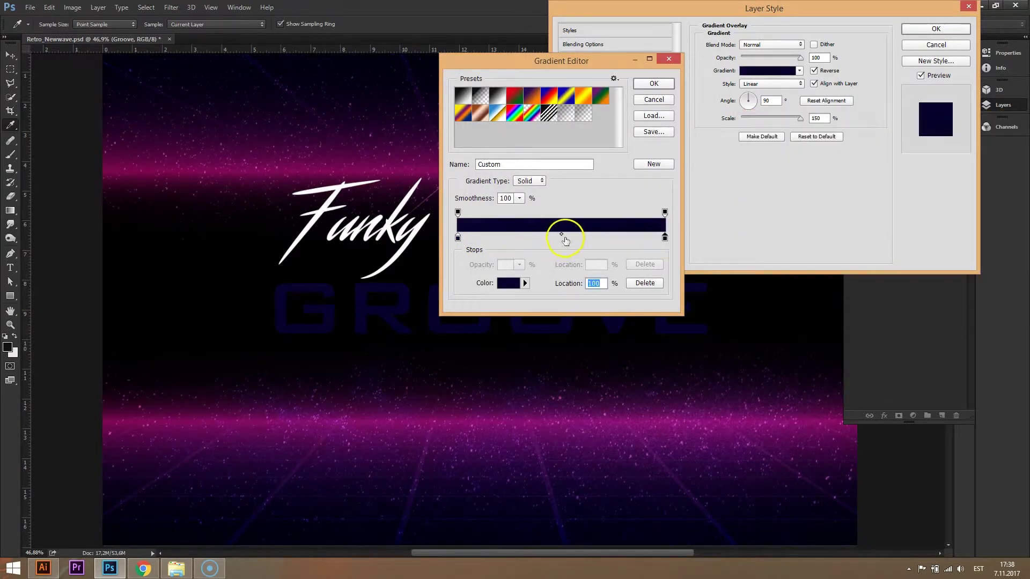
{"action": "left_click", "coordinate": [896, 169]}
{"action": "key", "text": "Return"}
{"action": "left_click", "coordinate": [497, 238]}
{"action": "double_click", "coordinate": [497, 237]}
{"action": "left_click", "coordinate": [895, 172]}
{"action": "key", "text": "Return"}
- Add a pale yellow-white gradient stop at 37% and confirm the gradient
{"action": "left_click", "coordinate": [558, 239]}
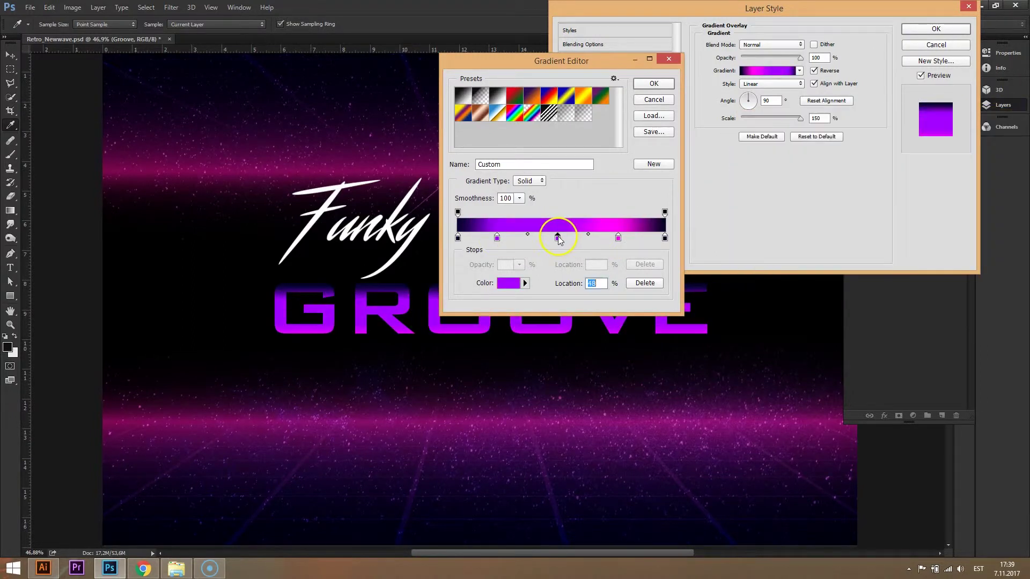
{"action": "double_click", "coordinate": [558, 238]}
{"action": "left_click", "coordinate": [759, 144]}
{"action": "key", "text": "Return"}
{"action": "left_click_drag", "start_coordinate": [557, 238], "coordinate": [512, 237]}
{"action": "left_click", "coordinate": [654, 83]}
{"action": "left_click", "coordinate": [767, 71]}
{"action": "left_click", "coordinate": [654, 83]}
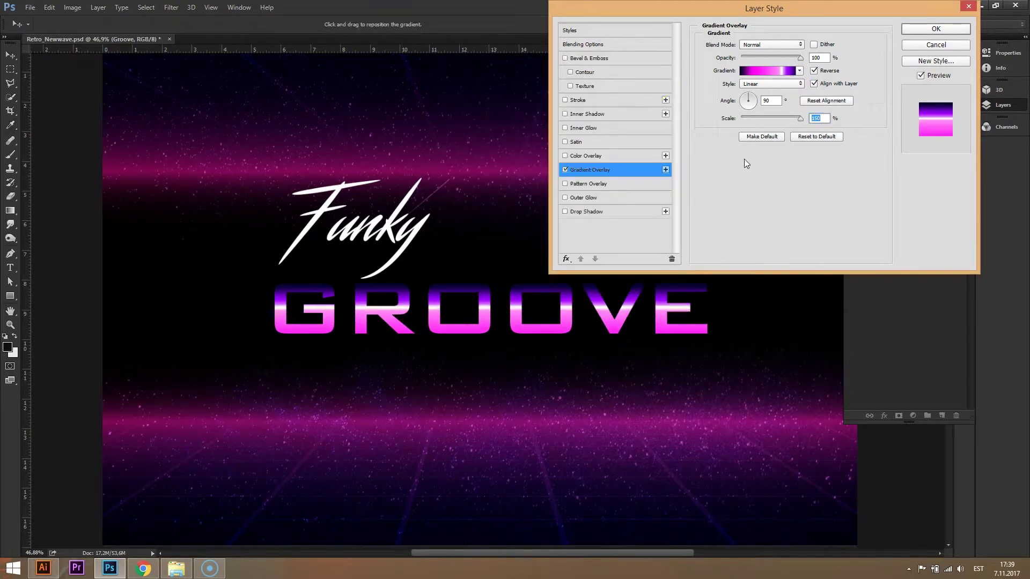
- Add a thicker Outside Stroke to GROOVE filled with a gradient
{"action": "left_click", "coordinate": [578, 101]}
{"action": "left_click", "coordinate": [761, 68]}
{"action": "left_click", "coordinate": [728, 128]}
{"action": "left_click", "coordinate": [920, 157]}
{"action": "left_click", "coordinate": [751, 113]}
{"action": "left_click", "coordinate": [753, 127]}
{"action": "left_click", "coordinate": [808, 45]}
{"action": "key", "text": "Up"}
{"action": "key", "text": "Up"}
{"action": "key", "text": "Up"}
- Edit the stroke gradient with grey stops, including a medium grey around 8e8e8e
{"action": "left_click", "coordinate": [756, 131]}
{"action": "double_click", "coordinate": [769, 190]}
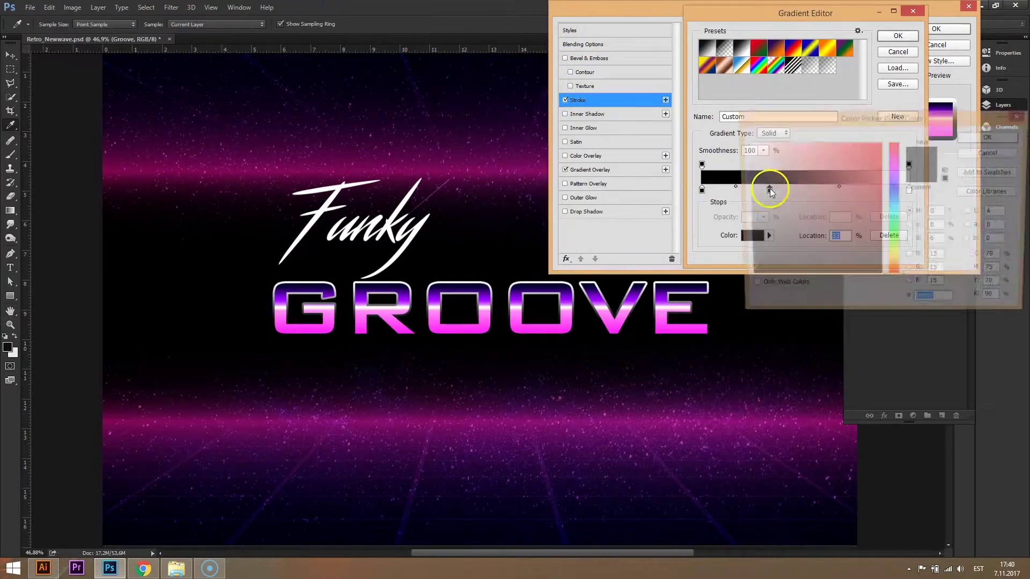
{"action": "key", "text": "Escape"}
{"action": "double_click", "coordinate": [703, 190]}
{"action": "left_click", "coordinate": [745, 259]}
{"action": "key", "text": "Return"}
{"action": "double_click", "coordinate": [850, 189]}
{"action": "left_click", "coordinate": [755, 218]}
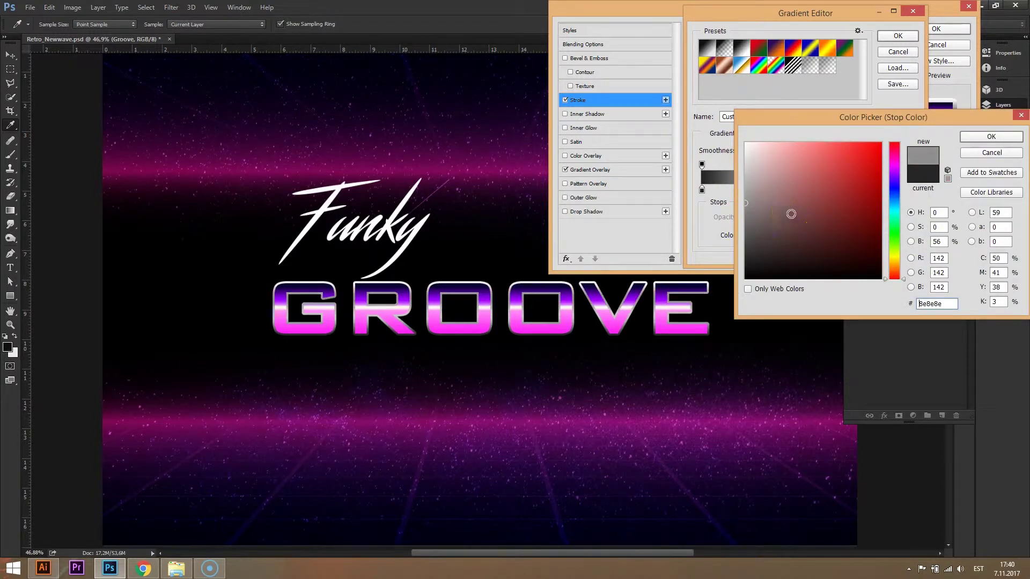
{"action": "left_click_drag", "start_coordinate": [828, 200], "coordinate": [777, 189]}
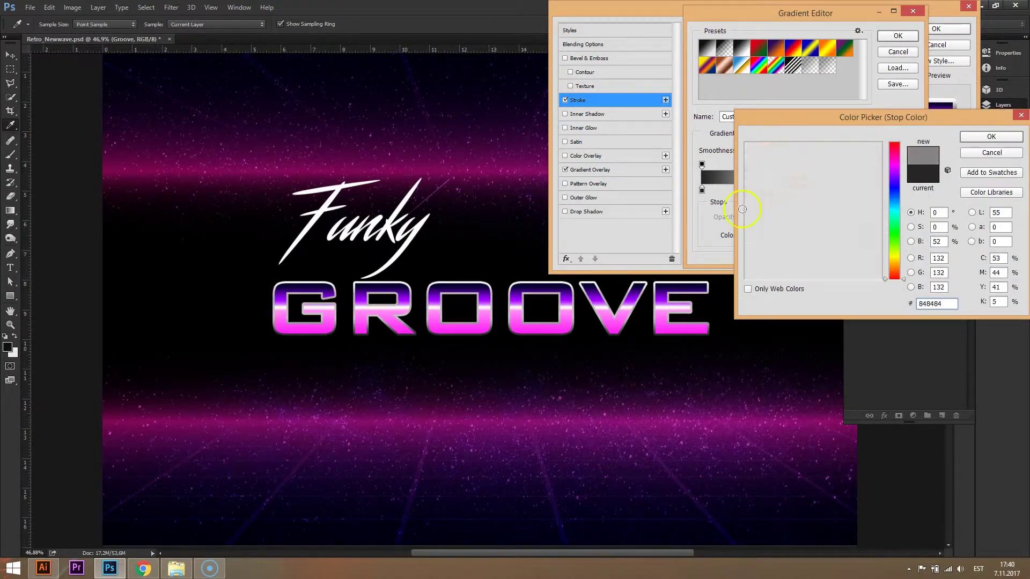
{"action": "key", "text": "Return"}
{"action": "key", "text": "Return"}
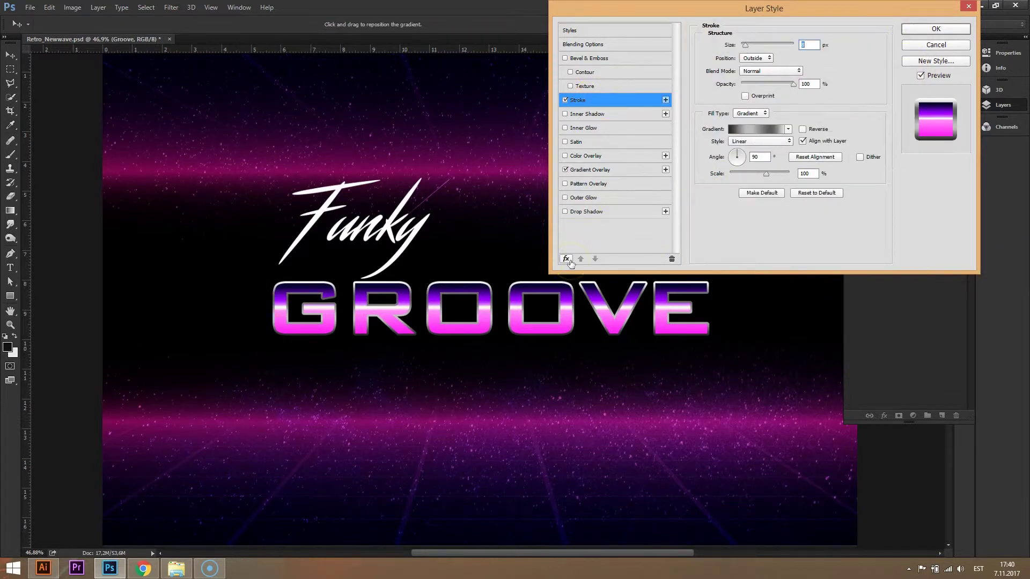
- Set the 73% stop to dark grey and confirm the metallic stroke gradient
{"action": "left_click", "coordinate": [756, 129]}
{"action": "double_click", "coordinate": [853, 190]}
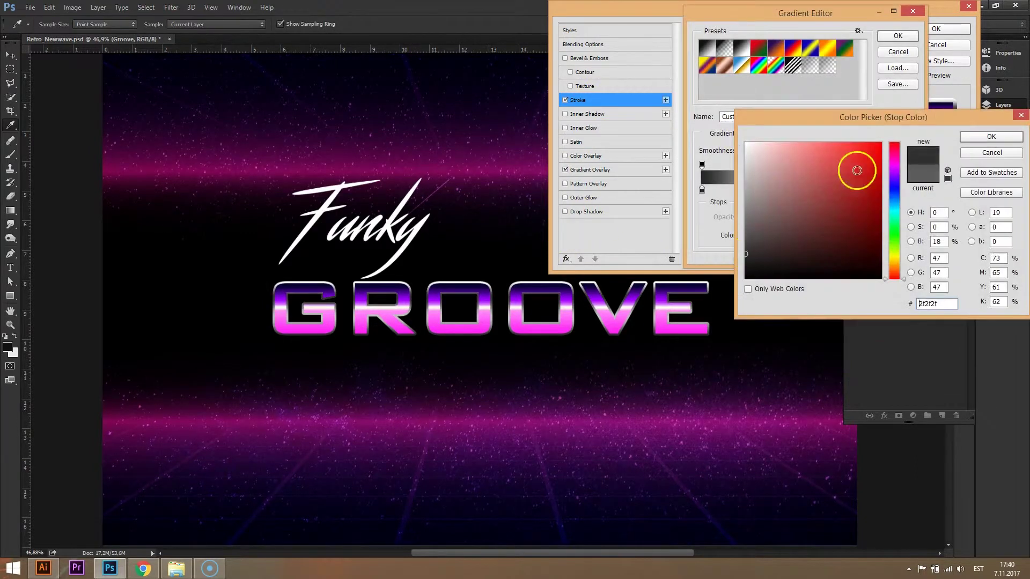
{"action": "key", "text": "Return"}
{"action": "double_click", "coordinate": [702, 189]}
{"action": "key", "text": "Return"}
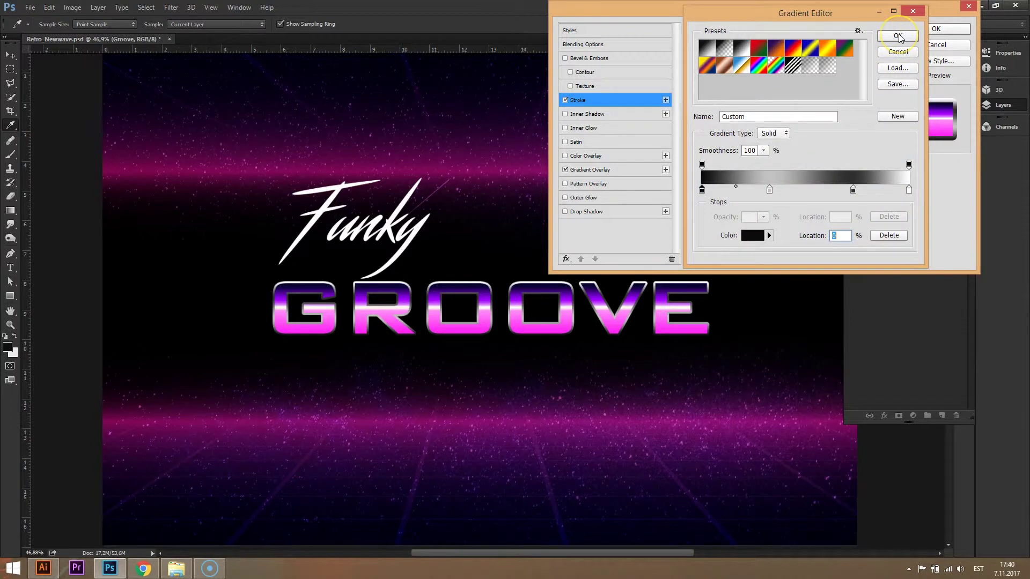
{"action": "key", "text": "Return"}
{"action": "left_click", "coordinate": [566, 259]}
- Add a second white stroke and set its blend mode to Screen
{"action": "left_click", "coordinate": [585, 302]}
{"action": "left_click", "coordinate": [768, 71]}
{"action": "left_click", "coordinate": [767, 263]}
{"action": "left_click", "coordinate": [728, 129]}
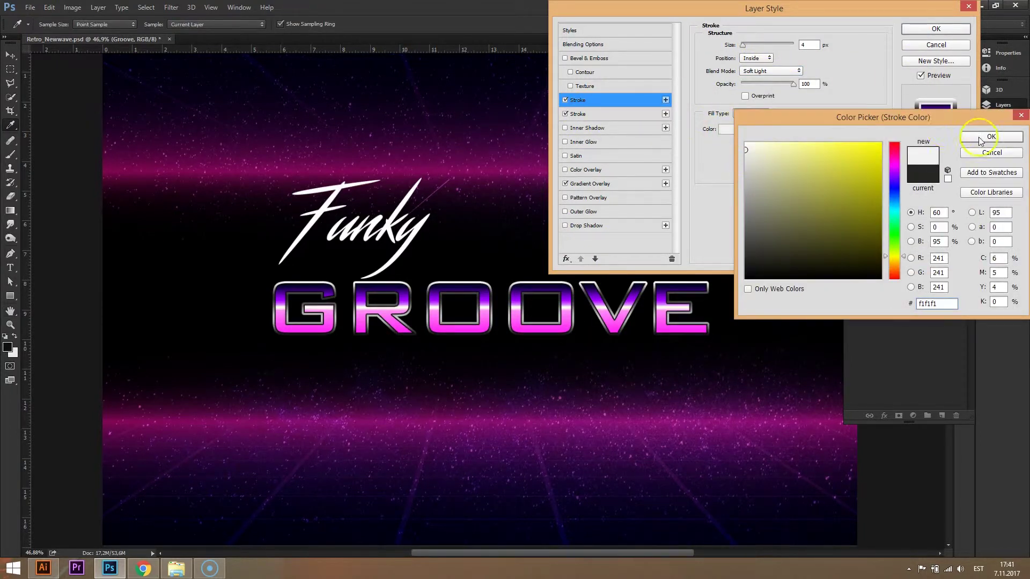
{"action": "left_click", "coordinate": [981, 138]}
{"action": "left_click", "coordinate": [768, 71]}
{"action": "left_click", "coordinate": [770, 83]}
{"action": "left_click", "coordinate": [766, 72]}
{"action": "left_click", "coordinate": [767, 128]}
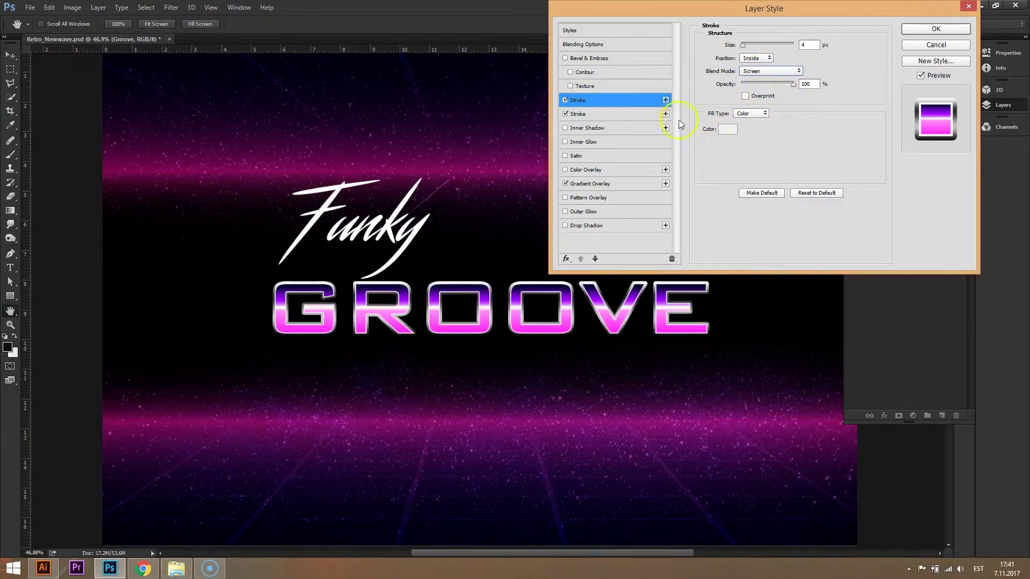
- Keep the inner stroke white at size 5 and apply both strokes
{"action": "left_click", "coordinate": [728, 129]}
{"action": "left_click", "coordinate": [765, 173]}
{"action": "left_click", "coordinate": [743, 150]}
{"action": "left_click", "coordinate": [985, 137]}
{"action": "double_click", "coordinate": [810, 45]}
{"action": "type", "text": "5"}
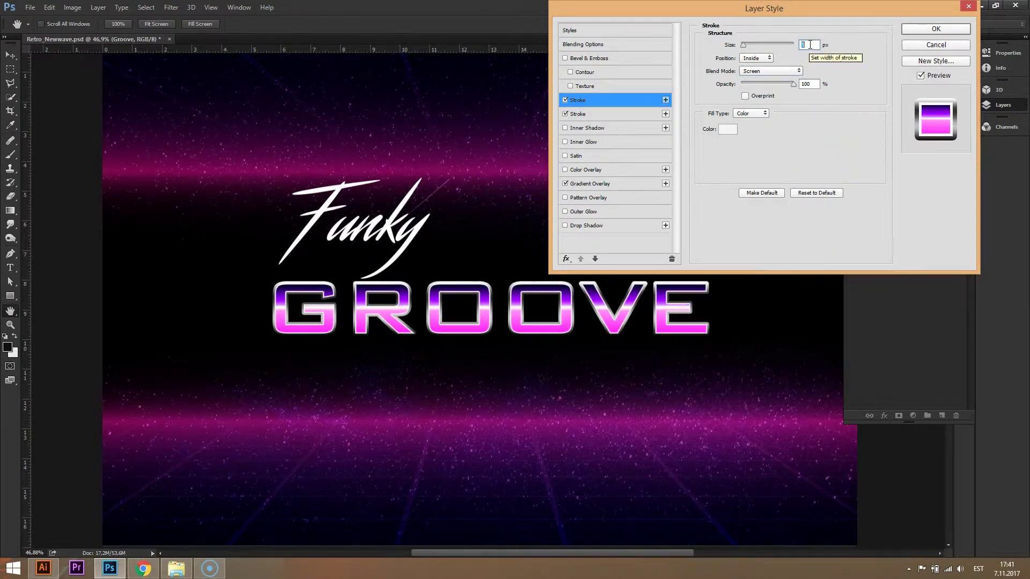
{"action": "key", "text": "Return"}
{"action": "left_click", "coordinate": [10, 55]}
- Enable an Outer Glow on GROOVE with a magenta colour
{"action": "scroll", "coordinate": [557, 304], "scroll_direction": "up", "scroll_amount": 5, "text": "alt"}
{"action": "scroll", "coordinate": [558, 304], "scroll_direction": "down", "scroll_amount": 4, "text": "alt"}
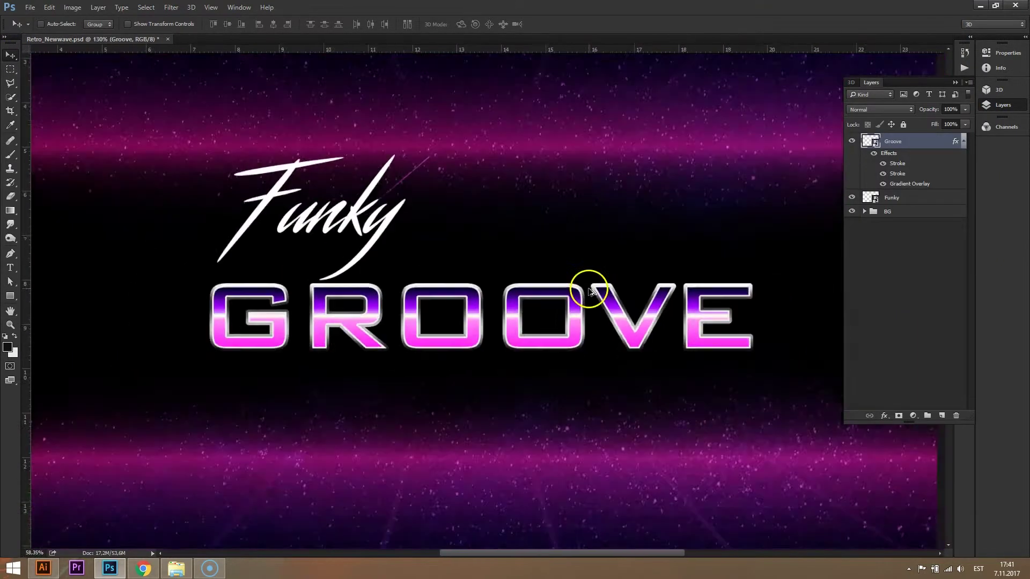
{"action": "scroll", "coordinate": [534, 317], "scroll_direction": "down", "scroll_amount": 2, "text": "alt"}
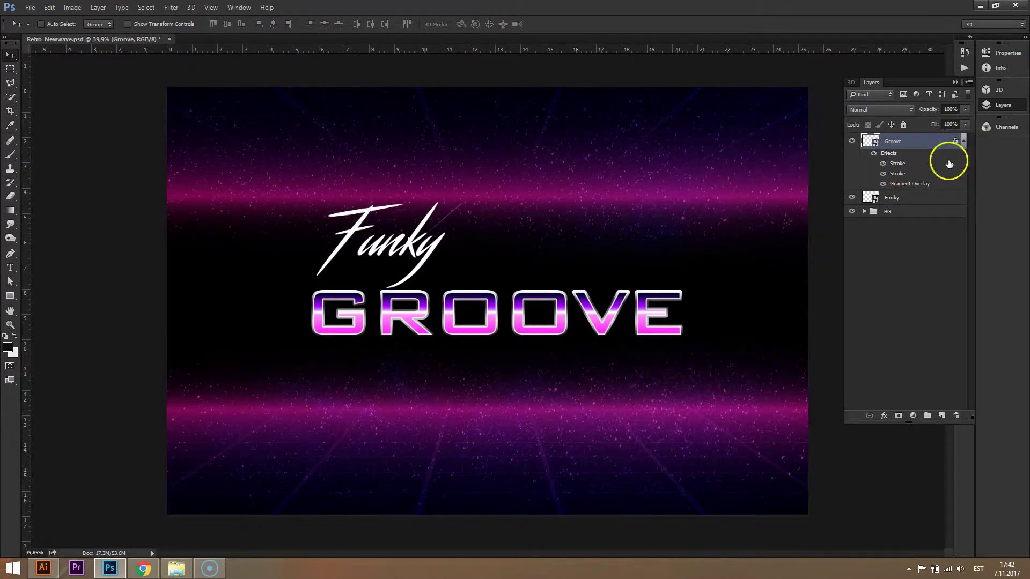
{"action": "double_click", "coordinate": [944, 146]}
{"action": "left_click", "coordinate": [583, 212]}
{"action": "left_click", "coordinate": [728, 85]}
{"action": "left_click", "coordinate": [894, 172]}
{"action": "left_click", "coordinate": [880, 144]}
{"action": "left_click_drag", "start_coordinate": [894, 172], "coordinate": [895, 162]}
{"action": "left_click", "coordinate": [990, 136]}
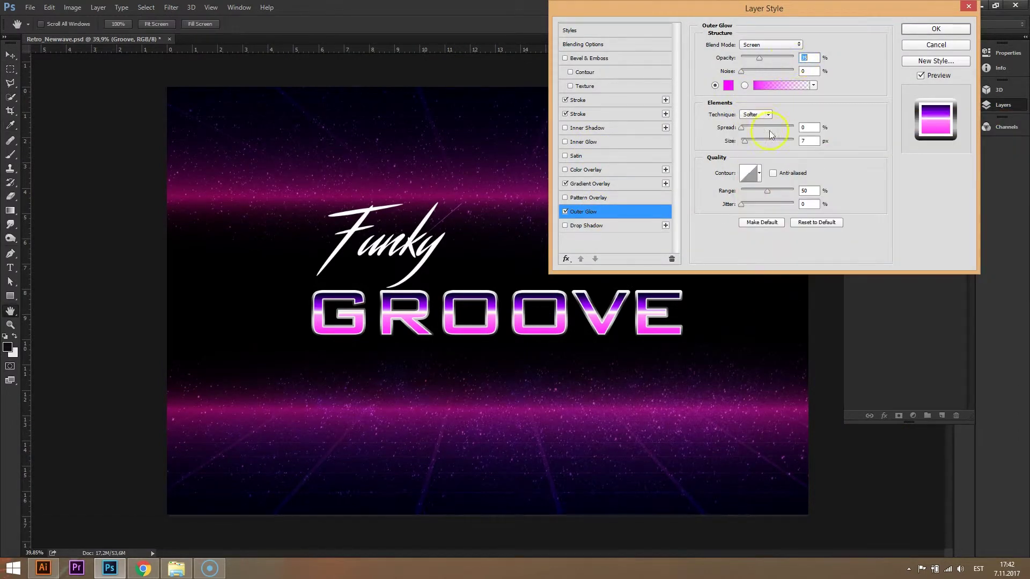
- Set the outer glow to Screen mode, about 54% opacity, and adjust its size
{"action": "left_click_drag", "start_coordinate": [754, 145], "coordinate": [778, 148]}
{"action": "left_click_drag", "start_coordinate": [783, 63], "coordinate": [767, 63]}
{"action": "left_click_drag", "start_coordinate": [779, 140], "coordinate": [758, 144]}
{"action": "left_click", "coordinate": [771, 45]}
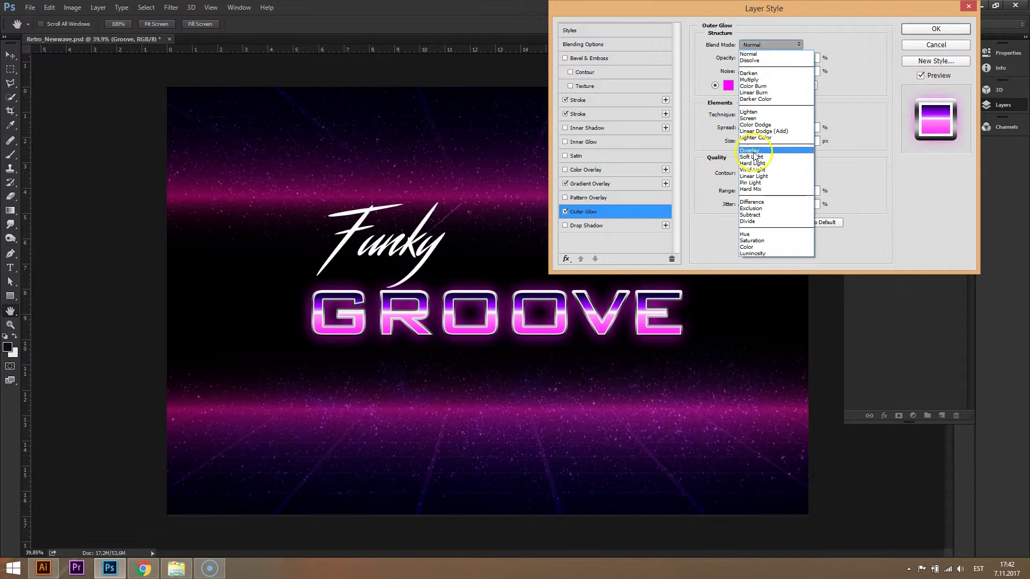
{"action": "left_click", "coordinate": [767, 99]}
{"action": "left_click_drag", "start_coordinate": [755, 144], "coordinate": [758, 149]}
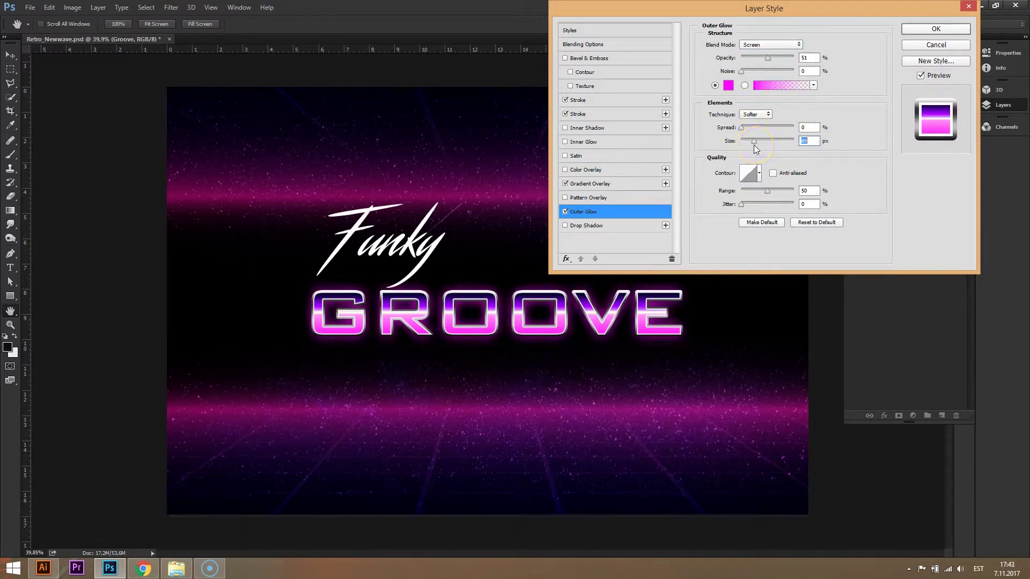
{"action": "left_click_drag", "start_coordinate": [767, 58], "coordinate": [769, 63]}
{"action": "left_click", "coordinate": [755, 143]}
- Add a magenta 35 px Inner Glow to GROOVE and apply the layer style
{"action": "left_click", "coordinate": [599, 144]}
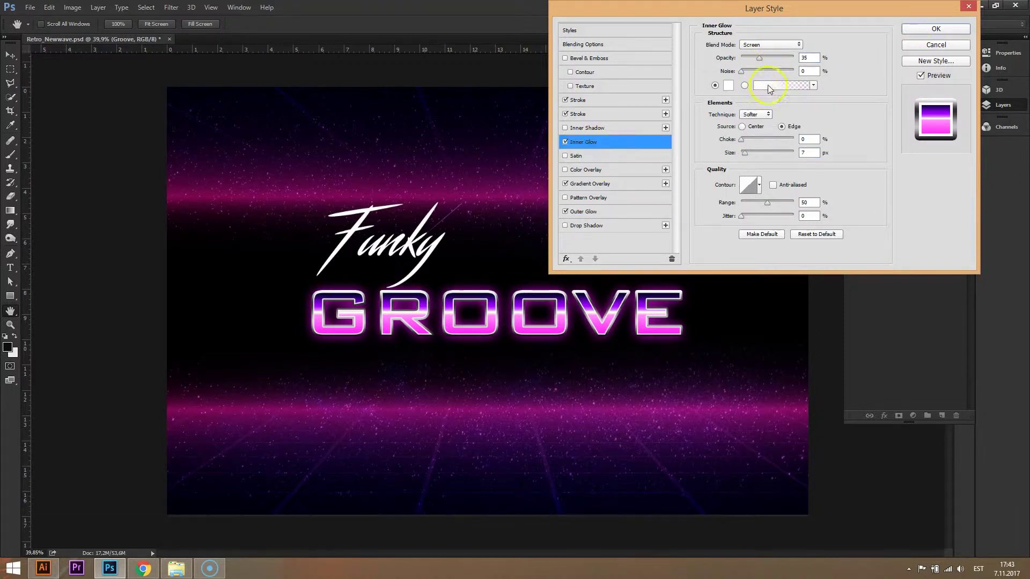
{"action": "left_click", "coordinate": [728, 85]}
{"action": "left_click", "coordinate": [867, 149]}
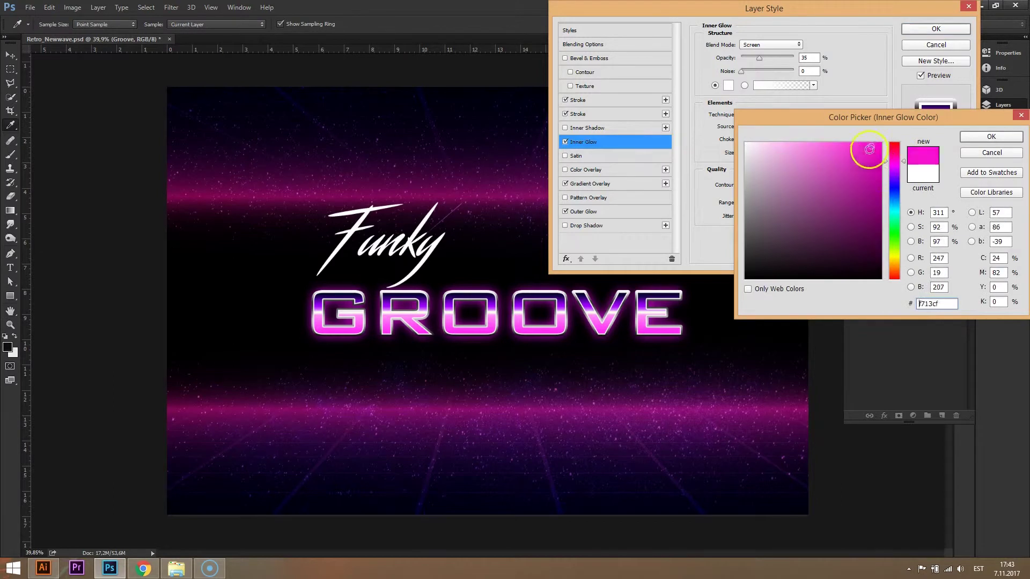
{"action": "left_click", "coordinate": [992, 130]}
{"action": "left_click_drag", "start_coordinate": [744, 153], "coordinate": [752, 154]}
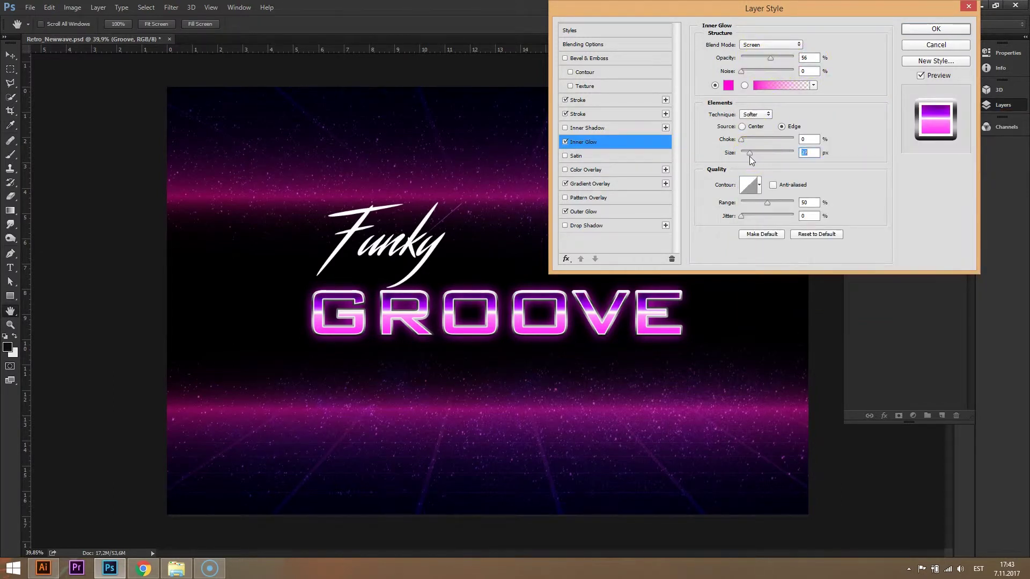
{"action": "left_click", "coordinate": [893, 184]}
{"action": "left_click", "coordinate": [936, 29]}
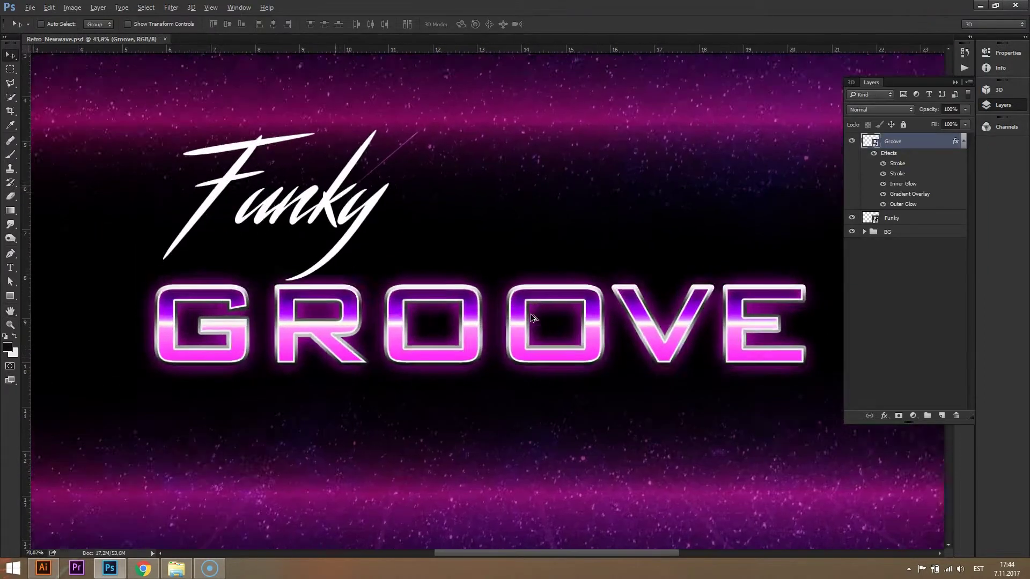
{"action": "left_click", "coordinate": [948, 148]}
{"action": "left_click", "coordinate": [873, 158]}
- Add a Gradient Overlay to Funky, dropping the black stop and moving magenta to the right end
{"action": "double_click", "coordinate": [919, 155]}
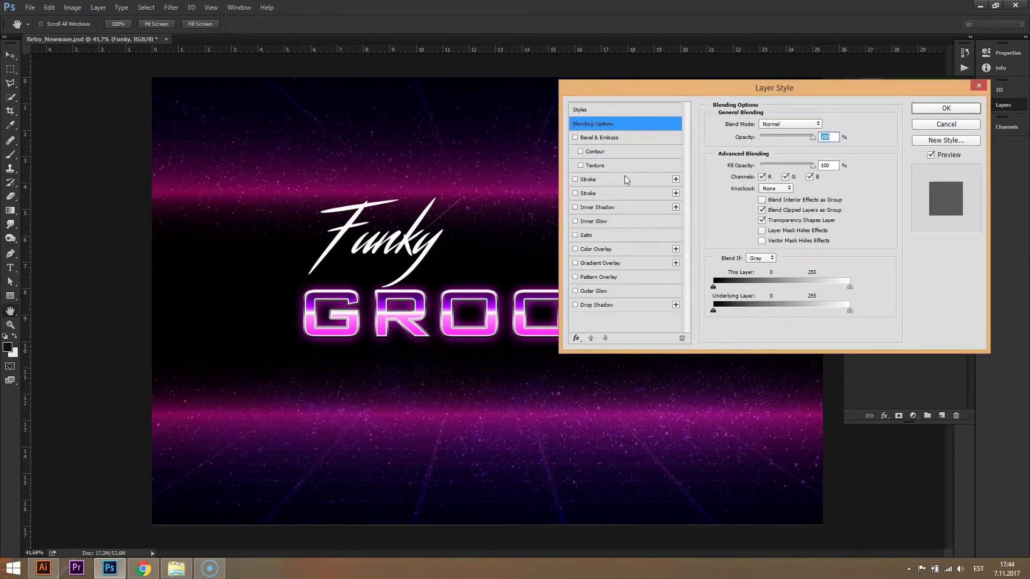
{"action": "left_click", "coordinate": [617, 263]}
{"action": "left_click", "coordinate": [771, 153]}
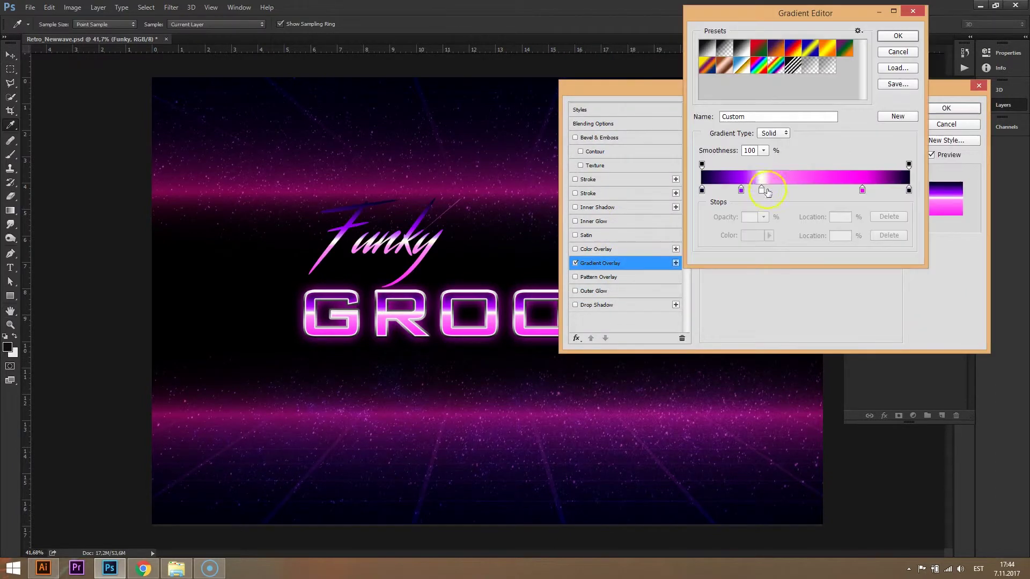
{"action": "left_click_drag", "start_coordinate": [741, 190], "coordinate": [701, 190]}
{"action": "left_click_drag", "start_coordinate": [902, 208], "coordinate": [903, 225]}
{"action": "left_click_drag", "start_coordinate": [862, 190], "coordinate": [907, 190]}
{"action": "mouse_move", "coordinate": [761, 190]}
{"action": "left_mouse_down"}
{"action": "mouse_move", "coordinate": [793, 166]}
{"action": "mouse_move", "coordinate": [703, 190]}
{"action": "left_mouse_up"}
- Make the gradient start cream at 28% to magenta, then enable Bevel & Emboss
{"action": "mouse_move", "coordinate": [809, 190]}
{"action": "left_mouse_down"}
{"action": "mouse_move", "coordinate": [704, 190]}
{"action": "mouse_move", "coordinate": [778, 190]}
{"action": "left_mouse_up"}
{"action": "left_click", "coordinate": [814, 188]}
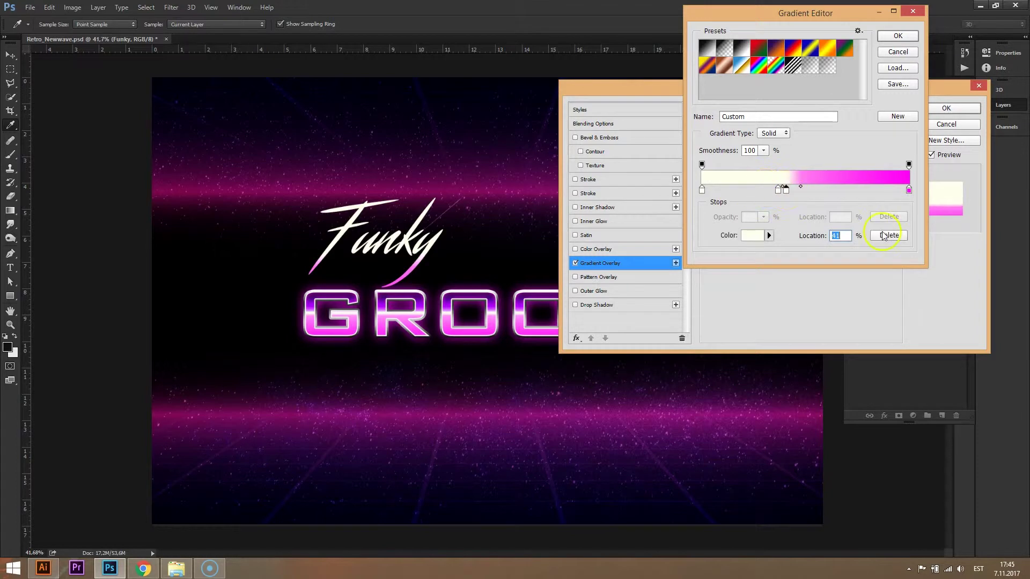
{"action": "left_click_drag", "start_coordinate": [789, 191], "coordinate": [759, 191]}
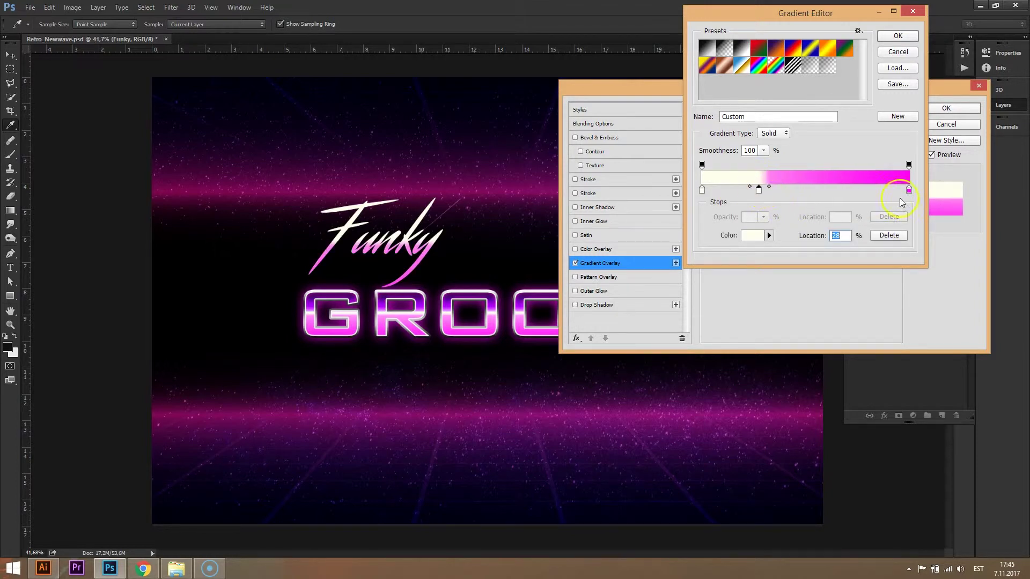
{"action": "key", "text": "Return"}
{"action": "left_click", "coordinate": [617, 137]}
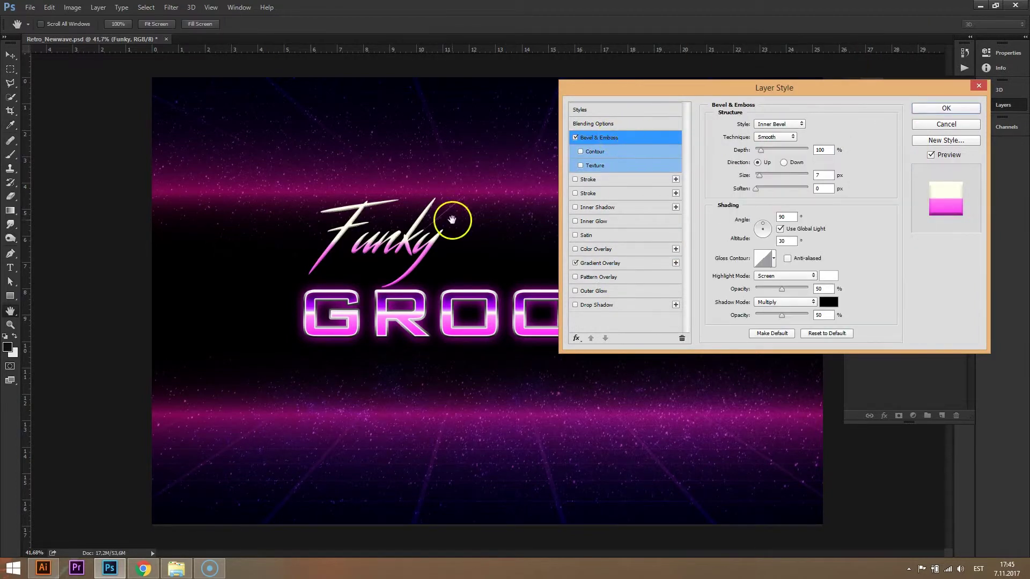
- Set the bevel highlight to pale pink and the bevel shadow to bright purple
{"action": "scroll", "coordinate": [452, 220], "scroll_direction": "up", "scroll_amount": 3}
{"action": "scroll", "coordinate": [453, 220], "scroll_direction": "up", "scroll_amount": 2}
{"action": "left_click", "coordinate": [829, 275]}
{"action": "left_click", "coordinate": [894, 167]}
{"action": "left_click", "coordinate": [751, 145]}
{"action": "left_click", "coordinate": [991, 137]}
{"action": "left_click", "coordinate": [828, 302]}
{"action": "left_click", "coordinate": [894, 169]}
{"action": "left_click", "coordinate": [874, 201]}
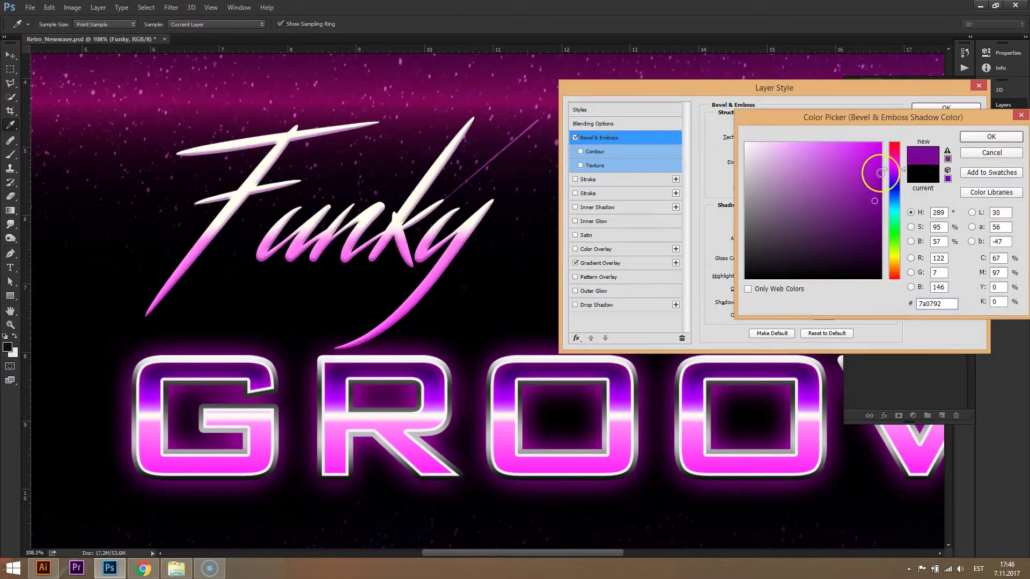
{"action": "left_click", "coordinate": [880, 173]}
{"action": "key", "text": "Return"}
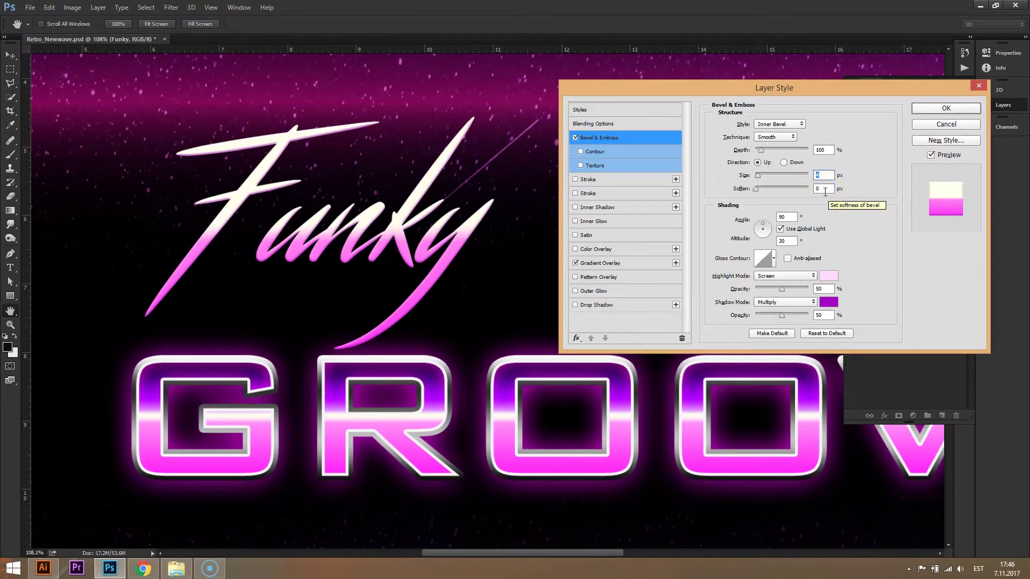
- Turn off Bevel & Emboss, add a magenta Outer Glow, and apply the Funky style
{"action": "left_click", "coordinate": [575, 137]}
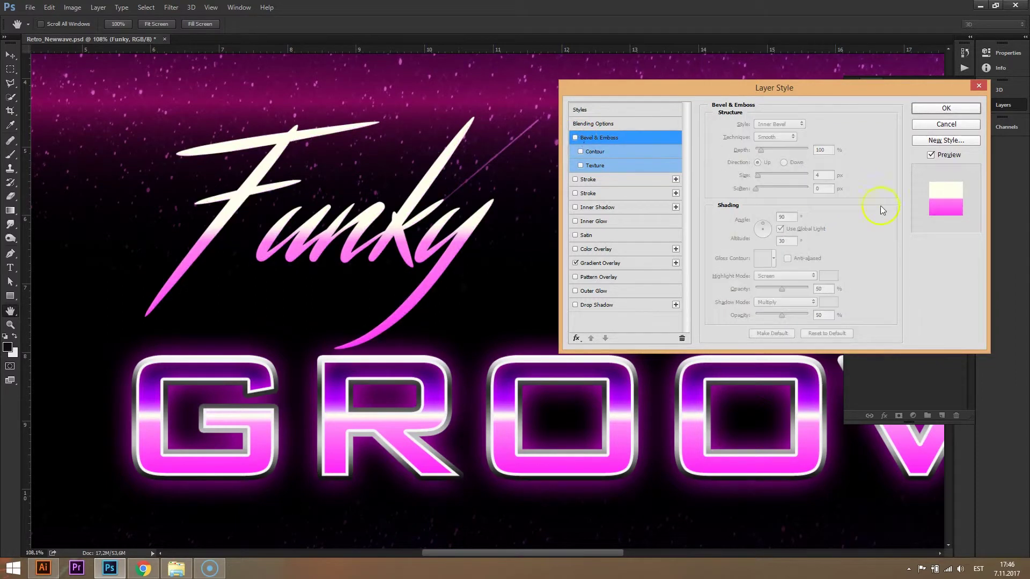
{"action": "scroll", "coordinate": [872, 193], "scroll_direction": "down", "scroll_amount": 2}
{"action": "left_click", "coordinate": [593, 290]}
{"action": "left_click", "coordinate": [739, 164]}
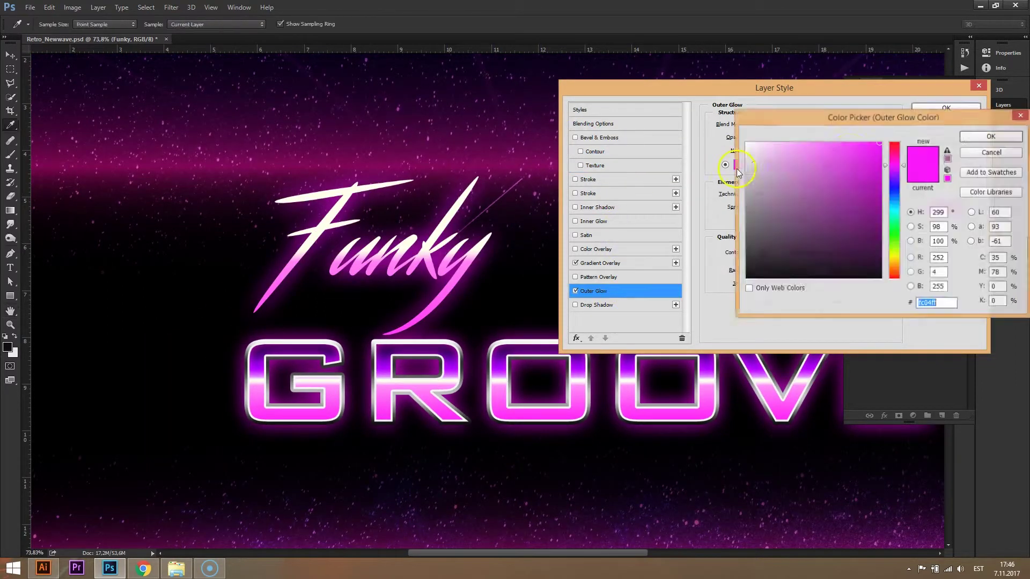
{"action": "left_click", "coordinate": [972, 141]}
{"action": "left_click_drag", "start_coordinate": [771, 89], "coordinate": [735, 53]}
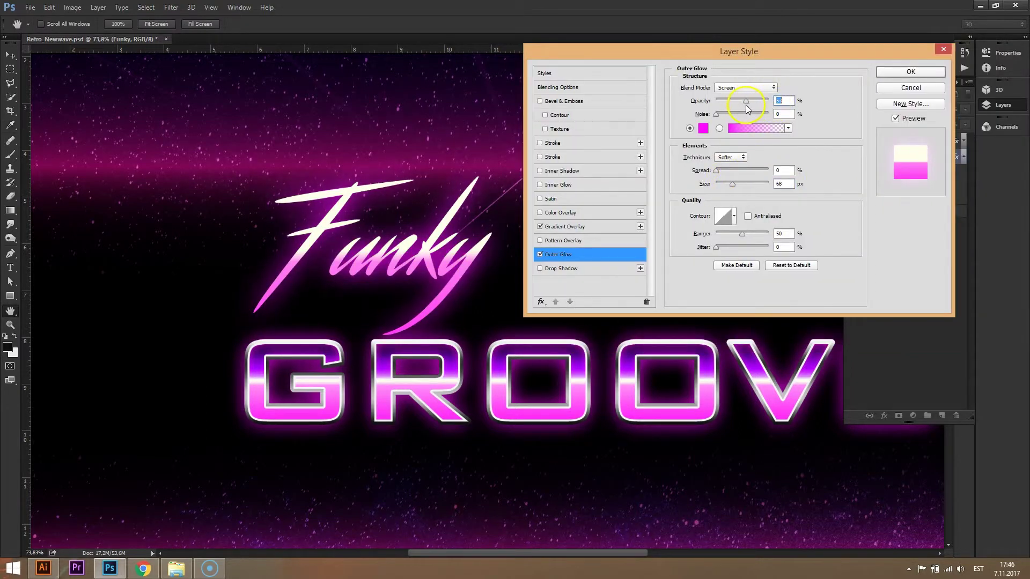
{"action": "left_click", "coordinate": [910, 72]}
{"action": "scroll", "coordinate": [379, 263], "scroll_direction": "down", "scroll_amount": 2}
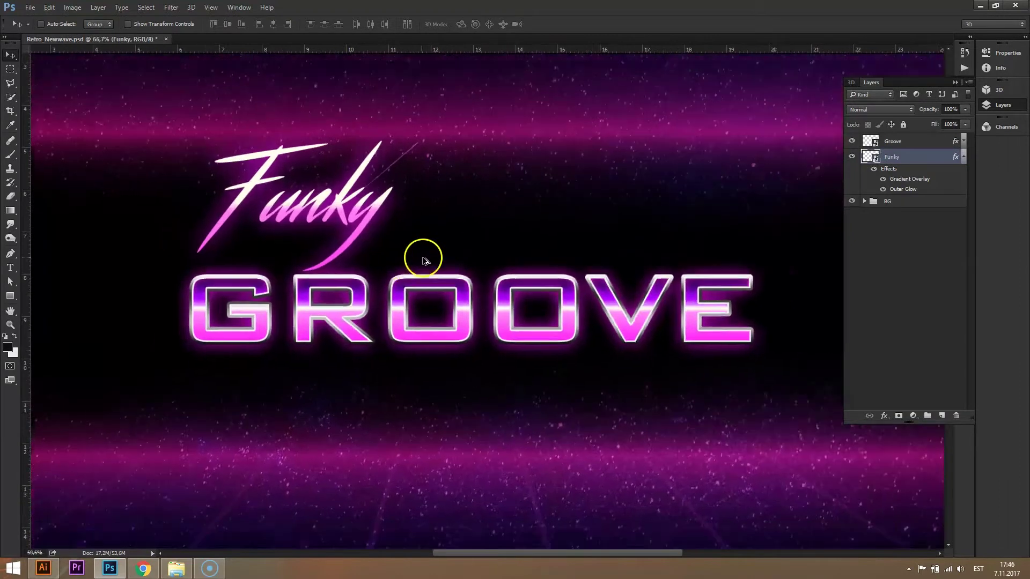
- Group Funky and GROOVE as 'Text' and nudge the group slightly lower
{"action": "scroll", "coordinate": [421, 257], "scroll_direction": "down", "scroll_amount": 3}
{"action": "scroll", "coordinate": [459, 298], "scroll_direction": "up", "scroll_amount": 1}
{"action": "left_click", "coordinate": [892, 141], "text": "shift"}
{"action": "key", "text": "ctrl+g"}
{"action": "double_click", "coordinate": [892, 140]}
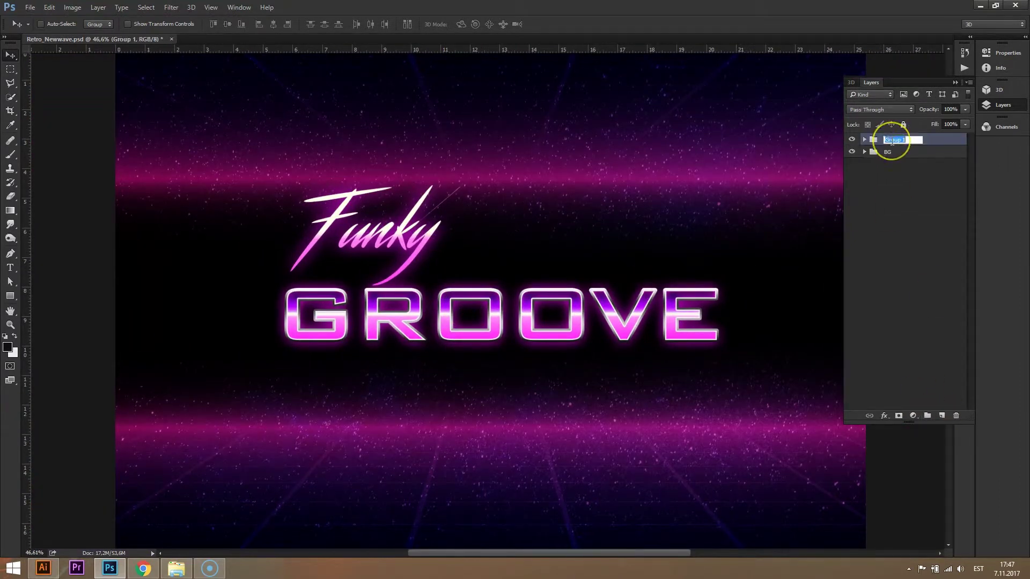
{"action": "type", "text": "Text"}
{"action": "left_click", "coordinate": [940, 207]}
{"action": "scroll", "coordinate": [579, 321], "scroll_direction": "down", "scroll_amount": 1}
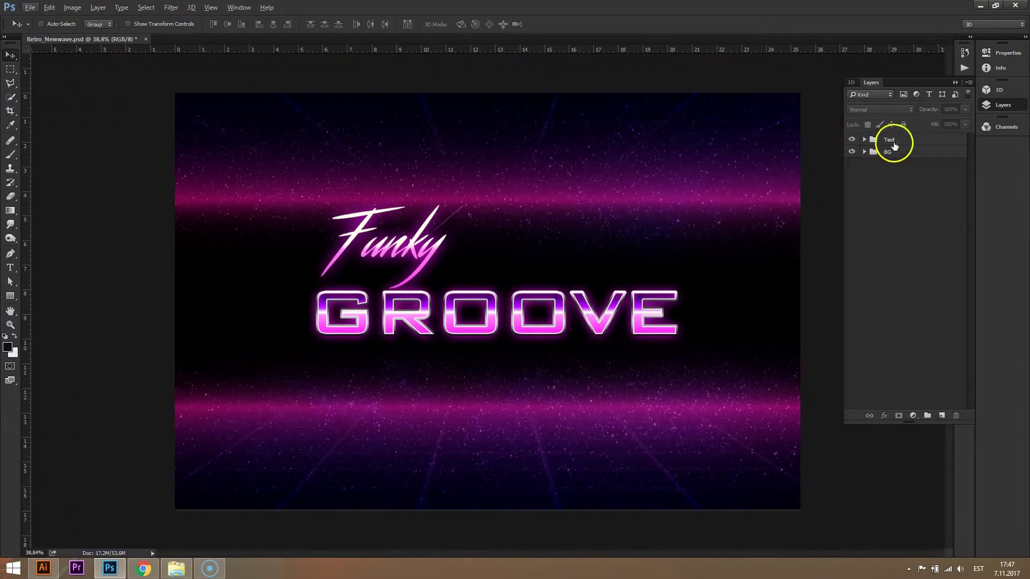
{"action": "left_click", "coordinate": [893, 142]}
{"action": "left_click_drag", "start_coordinate": [540, 299], "coordinate": [540, 312]}
- Set up a 1163 px soft brush in bright magenta on a new empty layer
{"action": "scroll", "coordinate": [505, 333], "scroll_direction": "up", "scroll_amount": 2}
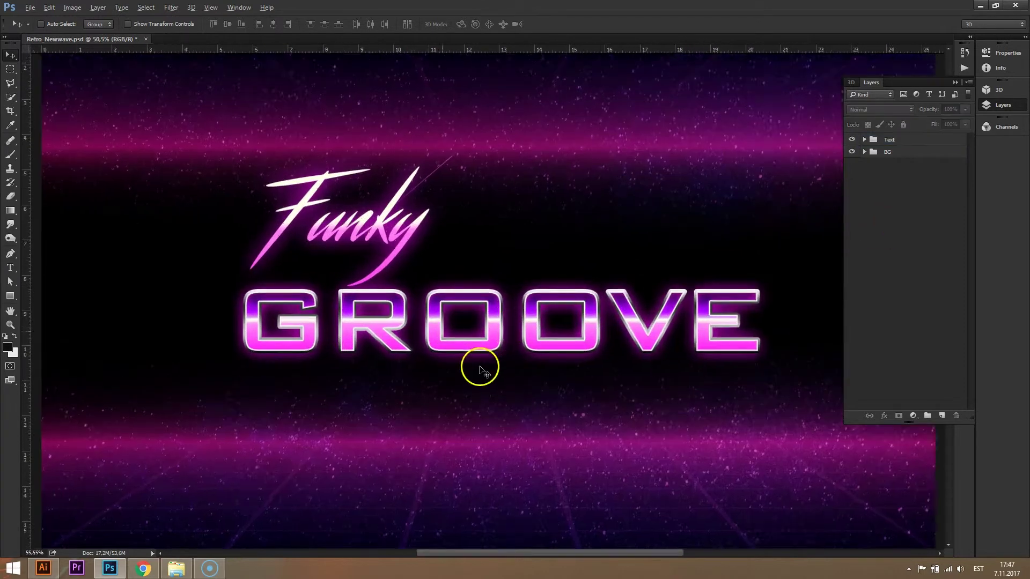
{"action": "scroll", "coordinate": [480, 369], "scroll_direction": "down", "scroll_amount": 1}
{"action": "left_click", "coordinate": [10, 154]}
{"action": "left_click", "coordinate": [8, 347]}
{"action": "left_click", "coordinate": [894, 164]}
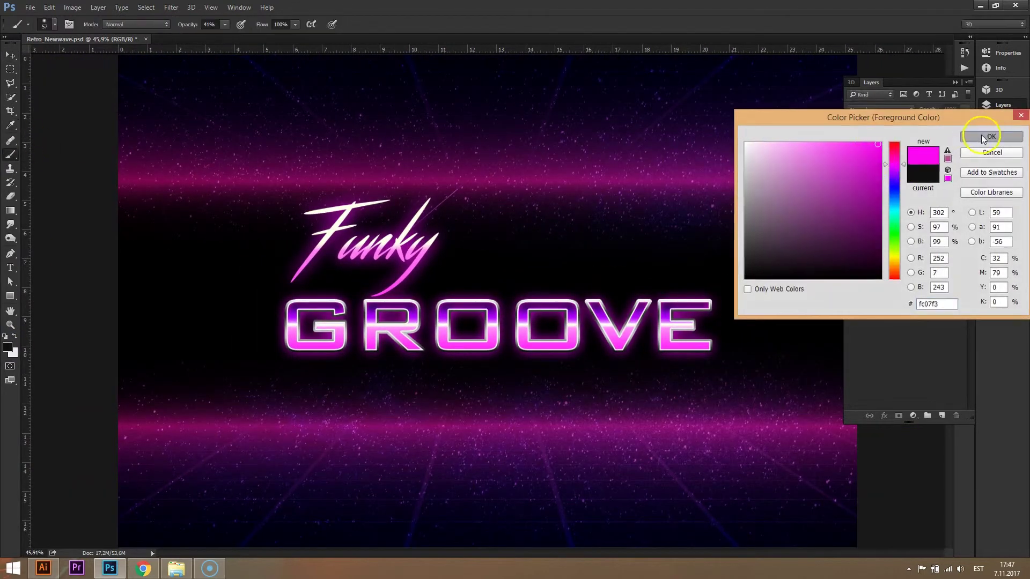
{"action": "left_click", "coordinate": [984, 139]}
{"action": "left_click", "coordinate": [54, 24]}
{"action": "left_click_drag", "start_coordinate": [123, 61], "coordinate": [126, 61]}
{"action": "key", "text": "Return"}
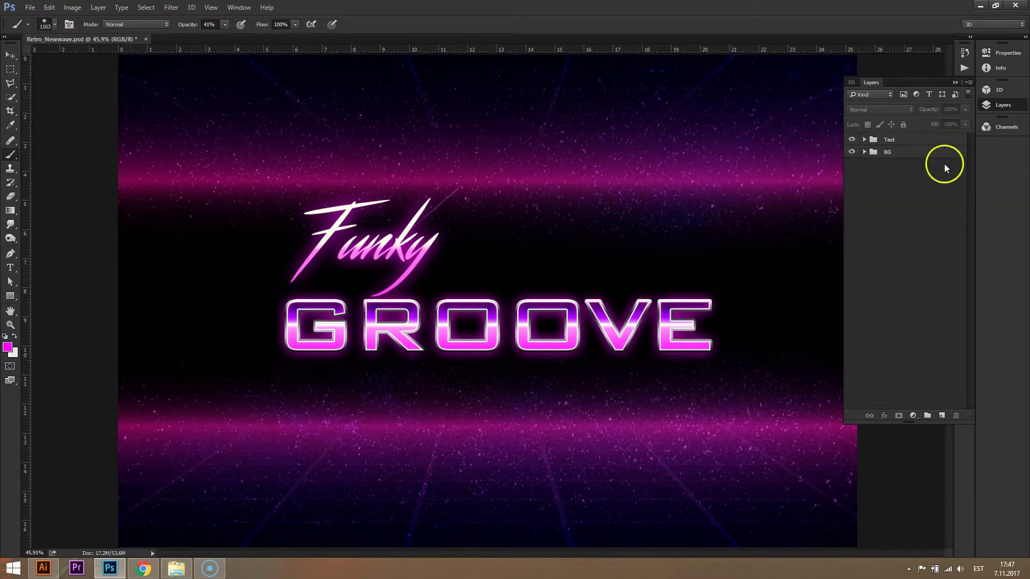
- Paint a soft magenta glow mid-canvas, name the layer, and squash it into a thin horizontal band
{"action": "left_click", "coordinate": [942, 415]}
{"action": "left_click", "coordinate": [484, 246]}
{"action": "left_click", "coordinate": [496, 246]}
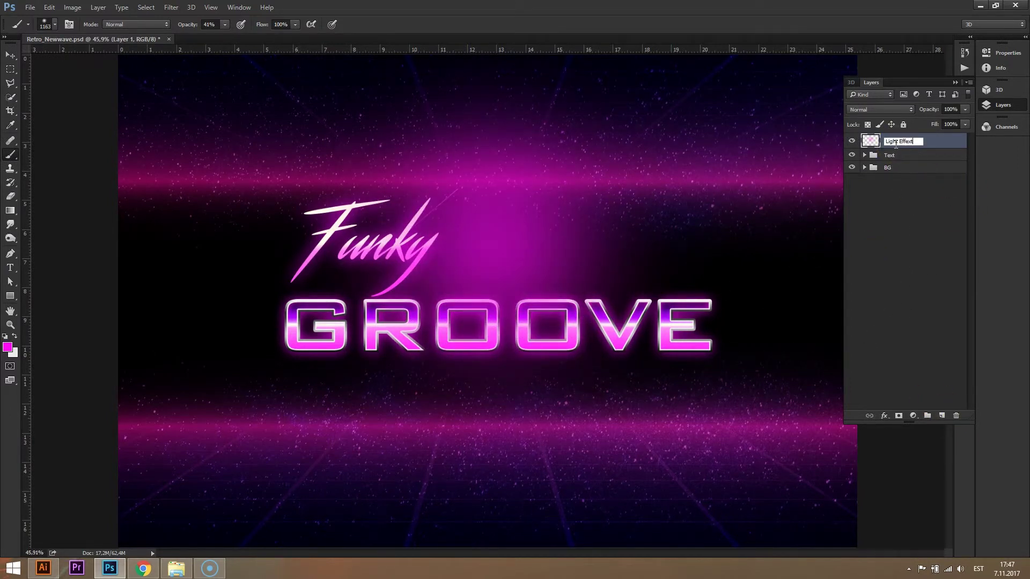
{"action": "type", "text": "ct"}
{"action": "key", "text": "Return"}
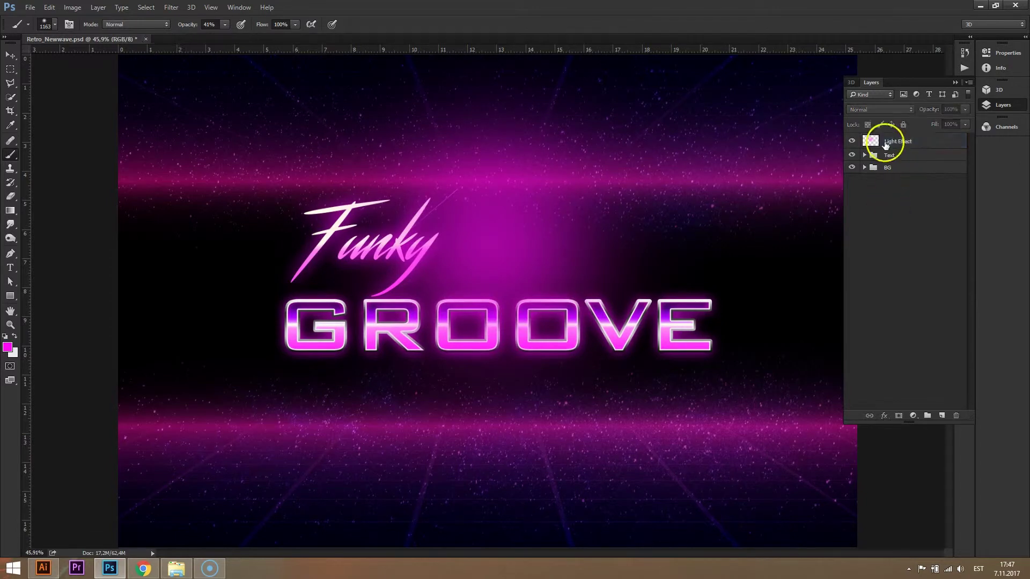
{"action": "key", "text": "ctrl+t"}
{"action": "mouse_move", "coordinate": [493, 54]}
{"action": "left_mouse_down"}
{"action": "mouse_move", "coordinate": [508, 232]}
{"action": "mouse_move", "coordinate": [493, 255]}
{"action": "mouse_move", "coordinate": [501, 338]}
{"action": "left_mouse_up"}
{"action": "left_click", "coordinate": [488, 24]}
- Set the glow band to Lighter Color blending and move it just below GROOVE
{"action": "scroll", "coordinate": [501, 338], "scroll_direction": "up", "scroll_amount": 1}
{"action": "left_click", "coordinate": [879, 110]}
{"action": "left_click", "coordinate": [857, 161]}
{"action": "left_click", "coordinate": [880, 110]}
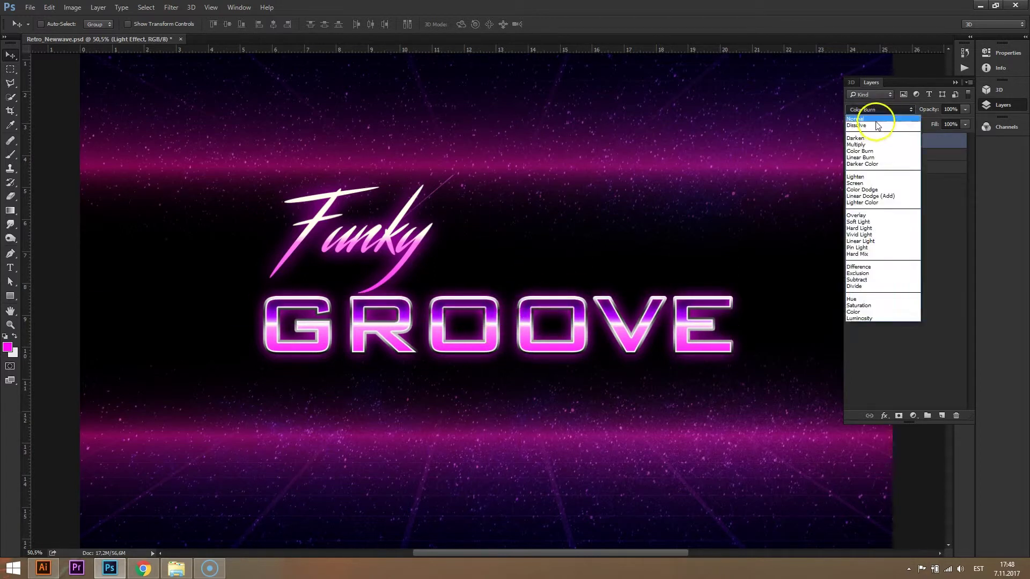
{"action": "left_click_drag", "start_coordinate": [652, 238], "coordinate": [511, 363]}
{"action": "scroll", "coordinate": [523, 376], "scroll_direction": "up", "scroll_amount": 1}
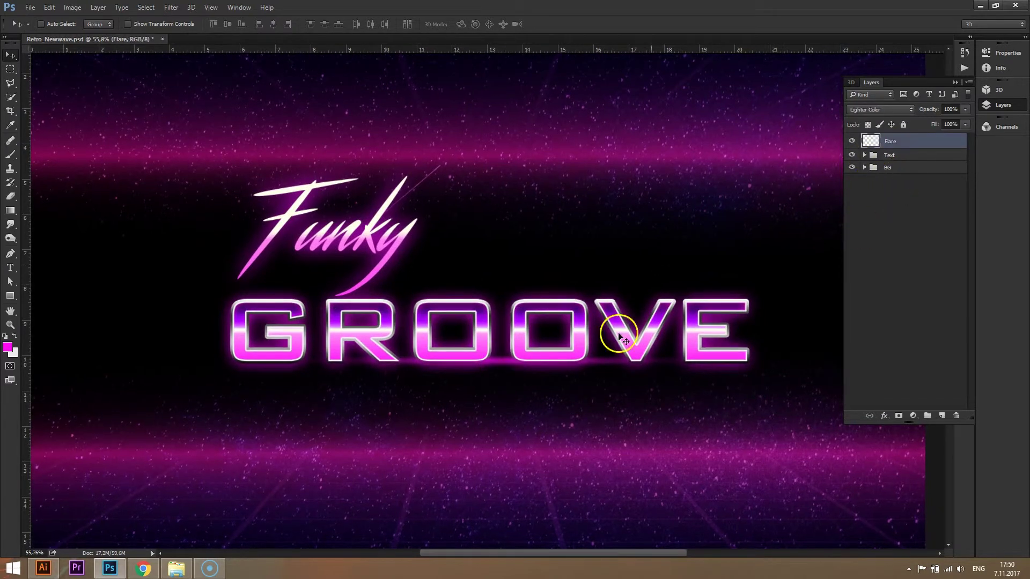
- Paint a pink glow above GROOVE, make it a smart object, shrink it, and name it Flare2
{"action": "left_click", "coordinate": [529, 208]}
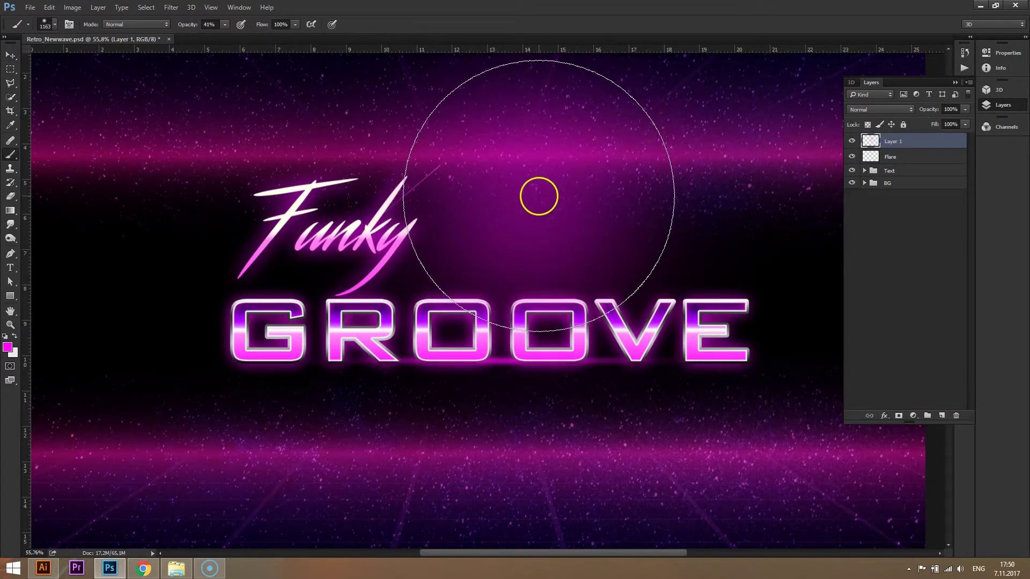
{"action": "right_click", "coordinate": [879, 147]}
{"action": "left_click", "coordinate": [772, 177]}
{"action": "scroll", "coordinate": [591, 203], "scroll_direction": "down", "scroll_amount": 1}
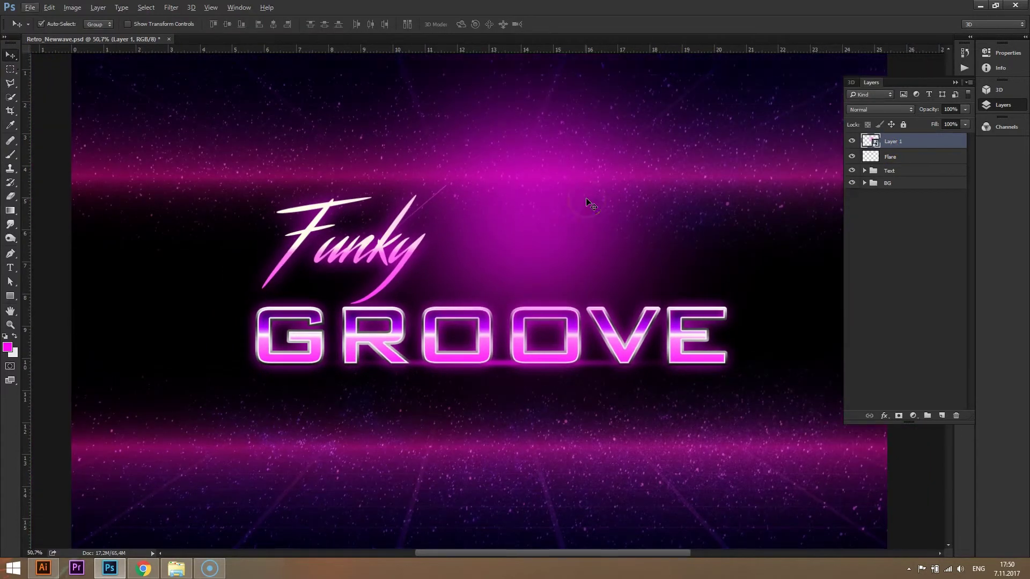
{"action": "key", "text": "ctrl+t"}
{"action": "left_click_drag", "start_coordinate": [717, 140], "coordinate": [621, 225]}
{"action": "left_click", "coordinate": [379, 25]}
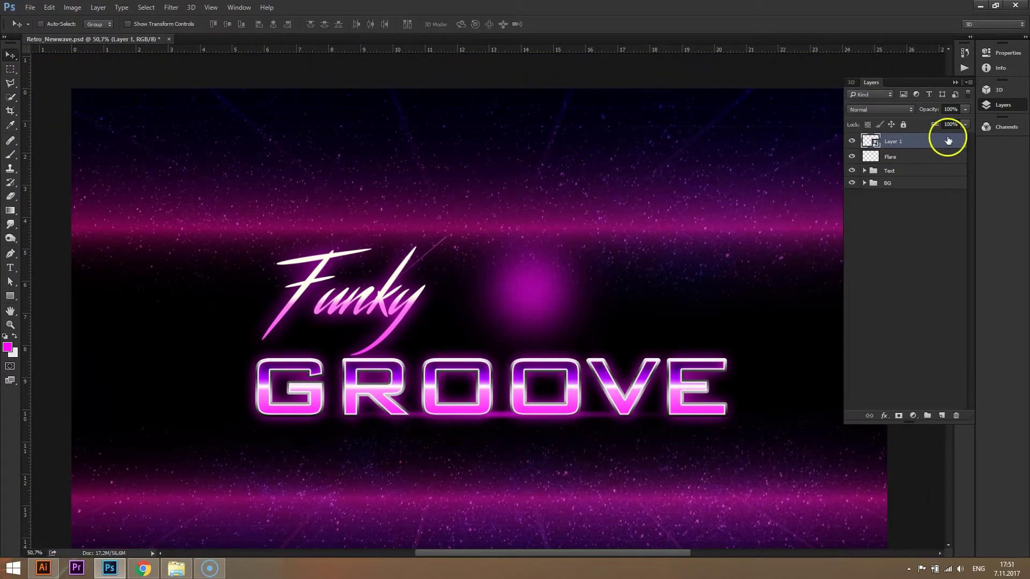
{"action": "left_click", "coordinate": [886, 144]}
{"action": "type", "text": "Flar2"}
{"action": "key", "text": "Return"}
- Duplicate the glow into a flattened horizontal streak and shrink the original Flare2 to about 15.6%
{"action": "key", "text": "ctrl+j"}
{"action": "key", "text": "ctrl+t"}
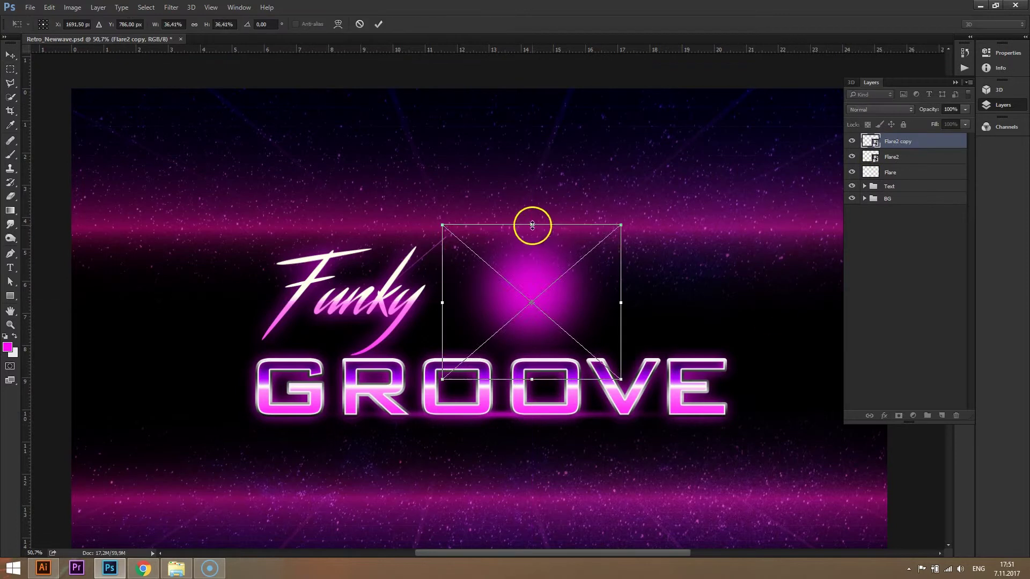
{"action": "left_click_drag", "start_coordinate": [532, 207], "coordinate": [542, 290]}
{"action": "left_click", "coordinate": [379, 24]}
{"action": "key", "text": "alt+bracketleft"}
{"action": "key", "text": "ctrl+t"}
{"action": "left_click_drag", "start_coordinate": [621, 223], "coordinate": [570, 269]}
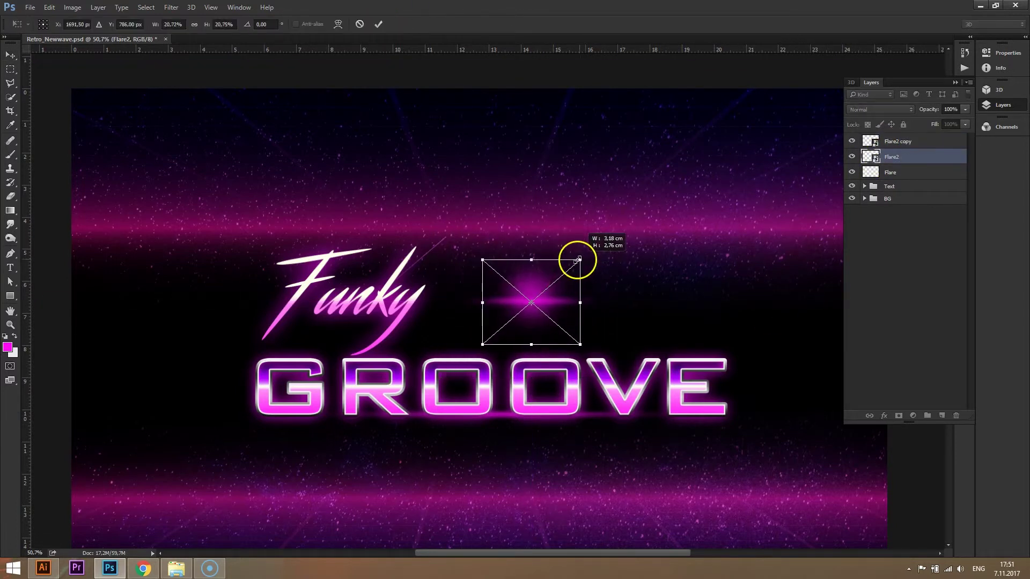
{"action": "left_click", "coordinate": [379, 24]}
- Duplicate the horizontal streak and rotate the copy into a vertical streak
{"action": "key", "text": "alt+bracketright"}
{"action": "key", "text": "ctrl+t"}
{"action": "left_click_drag", "start_coordinate": [664, 232], "coordinate": [482, 163]}
{"action": "left_click", "coordinate": [359, 24]}
{"action": "key", "text": "ctrl+j"}
{"action": "key", "text": "ctrl+t"}
{"action": "left_click_drag", "start_coordinate": [702, 225], "coordinate": [472, 131]}
{"action": "key", "text": "Return"}
{"action": "scroll", "coordinate": [563, 340], "scroll_direction": "up", "scroll_amount": 3}
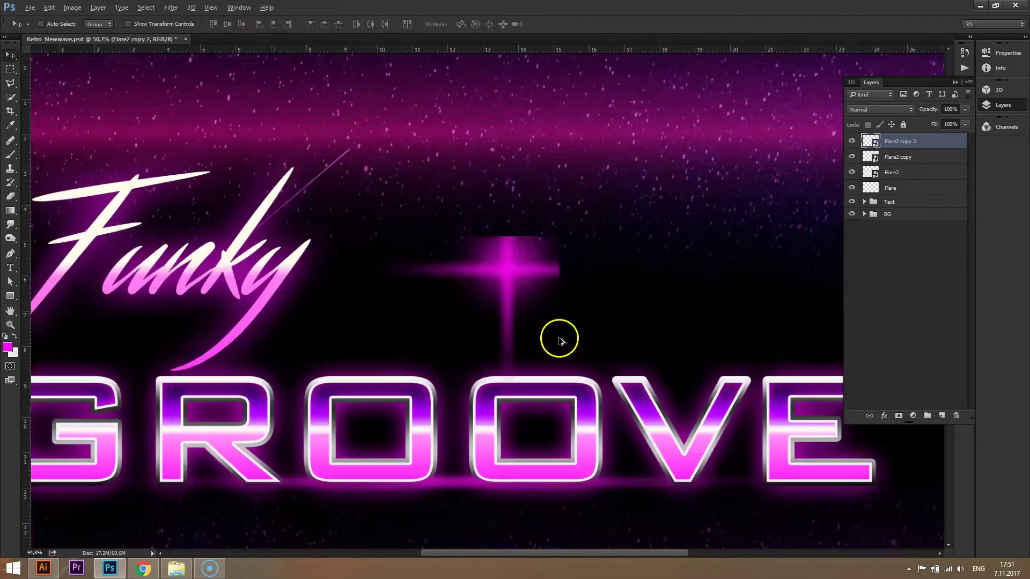
{"action": "scroll", "coordinate": [623, 261], "scroll_direction": "down", "scroll_amount": 2}
- Fine-tune the vertical streak on the Flare2 copy 2 layer
{"action": "key", "text": "alt+bracketleft"}
{"action": "key", "text": "alt+bracketleft"}
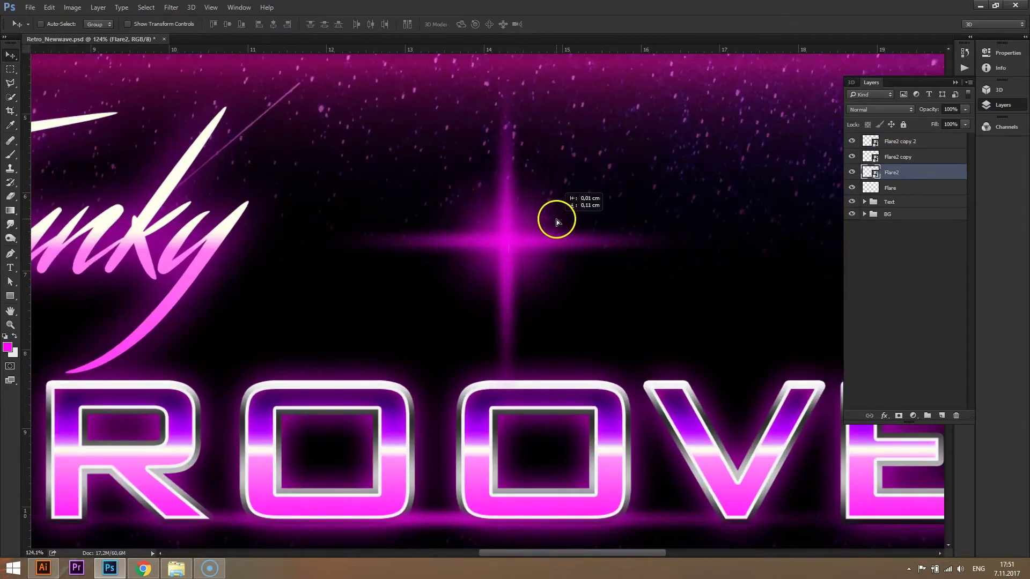
{"action": "scroll", "coordinate": [556, 220], "scroll_direction": "down", "scroll_amount": 2}
{"action": "left_click", "coordinate": [901, 141]}
{"action": "key", "text": "ctrl+t"}
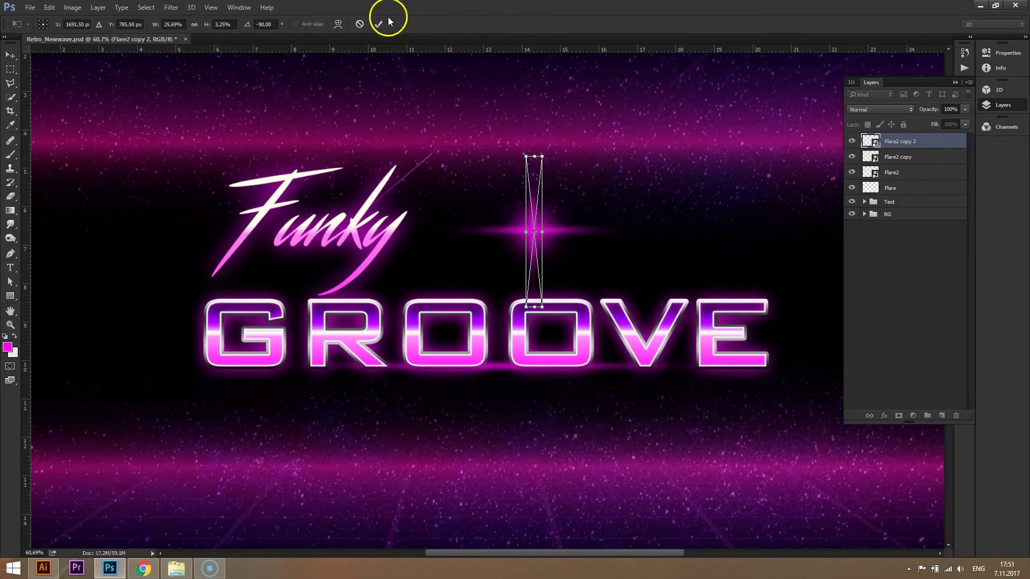
{"action": "left_click", "coordinate": [380, 24]}
{"action": "scroll", "coordinate": [585, 236], "scroll_direction": "up", "scroll_amount": 1}
{"action": "key", "text": "ctrl+t"}
{"action": "scroll", "coordinate": [571, 205], "scroll_direction": "up", "scroll_amount": 9}
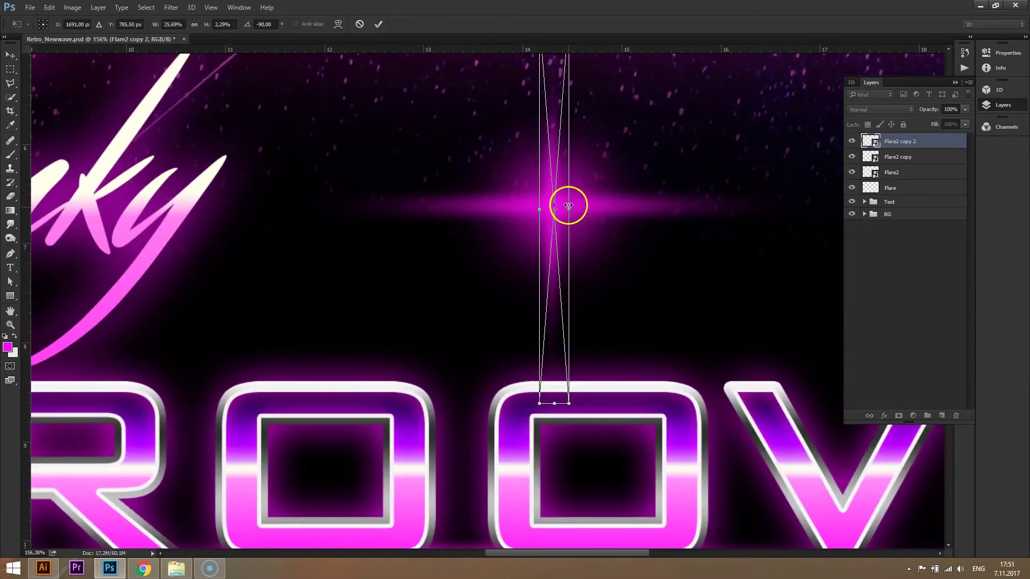
{"action": "key", "text": "Return"}
{"action": "scroll", "coordinate": [430, 60], "scroll_direction": "down", "scroll_amount": 6}
- Resize the flare's centre glow and group the three flare layers together
{"action": "key", "text": "alt+bracketleft"}
{"action": "key", "text": "alt+bracketleft"}
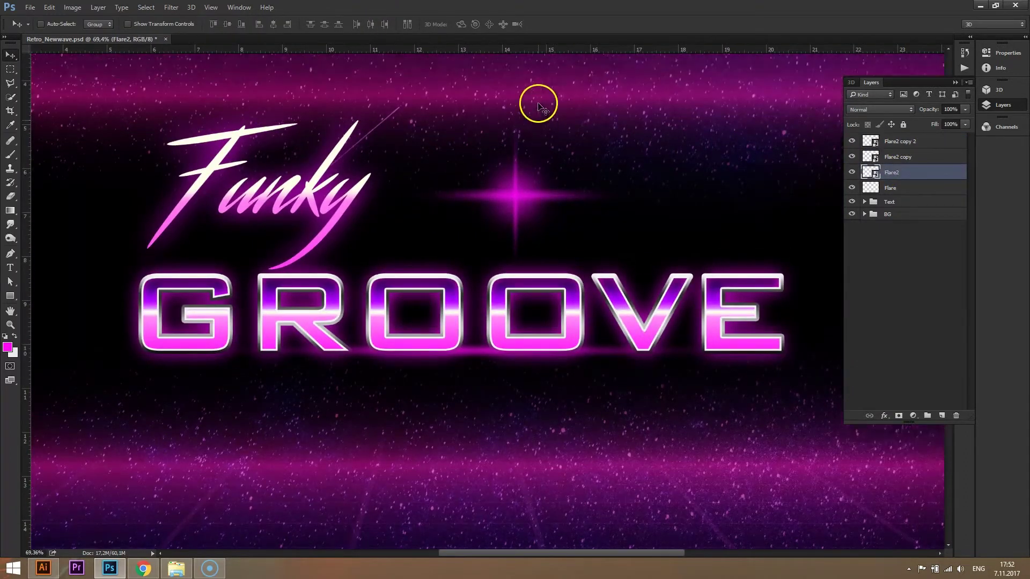
{"action": "scroll", "coordinate": [541, 104], "scroll_direction": "up", "scroll_amount": 4}
{"action": "key", "text": "ctrl+t"}
{"action": "left_click_drag", "start_coordinate": [552, 218], "coordinate": [563, 184]}
{"action": "left_click", "coordinate": [380, 24]}
{"action": "scroll", "coordinate": [735, 166], "scroll_direction": "down", "scroll_amount": 5}
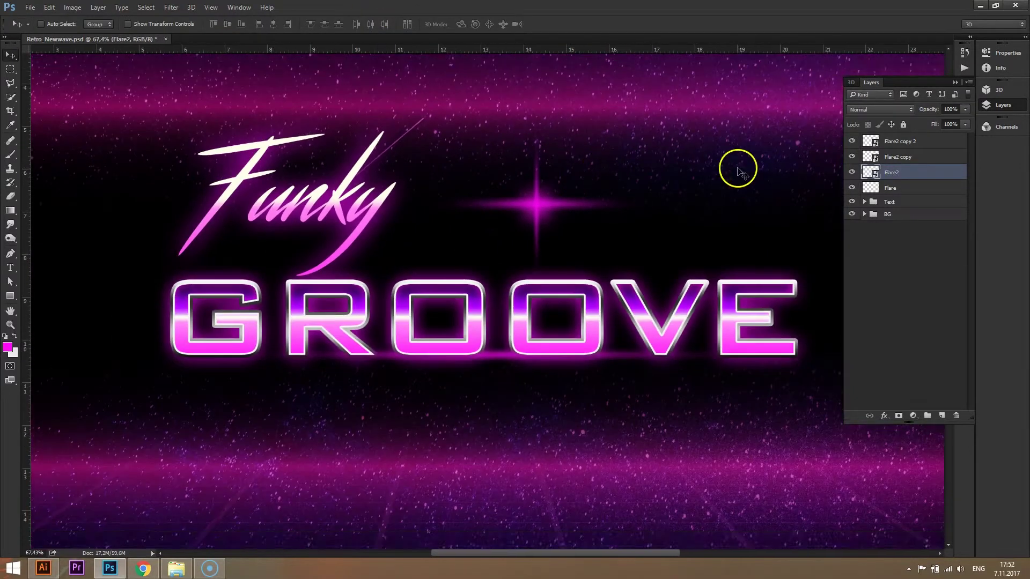
{"action": "left_click", "coordinate": [901, 141], "text": "shift"}
{"action": "key", "text": "ctrl+g"}
{"action": "double_click", "coordinate": [893, 140]}
- Name the group Flare2 and tilt the star flare about -26.6°
{"action": "type", "text": "lare2"}
{"action": "key", "text": "Return"}
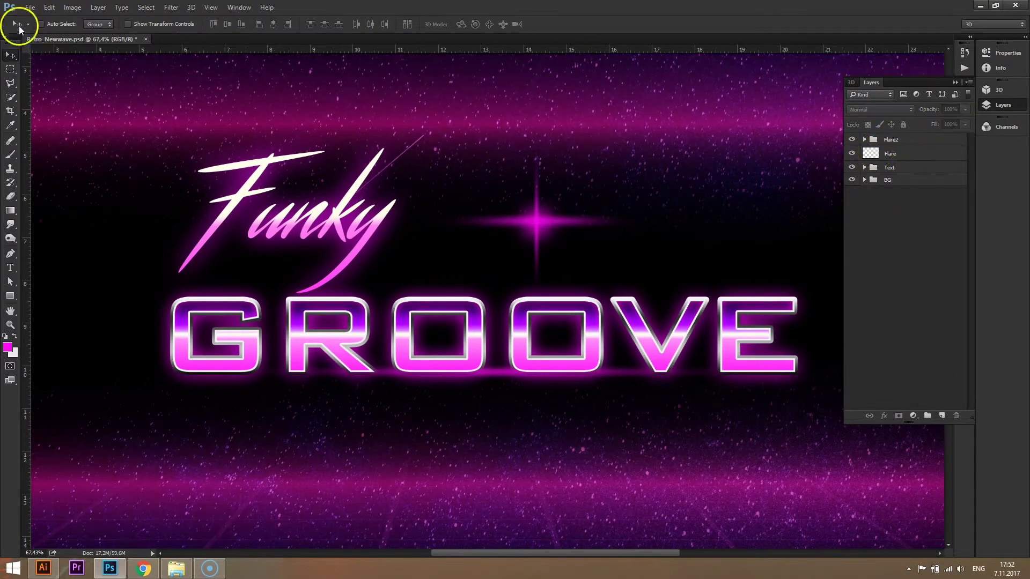
{"action": "scroll", "coordinate": [590, 229], "scroll_direction": "down", "scroll_amount": 1}
{"action": "key", "text": "ctrl+t"}
{"action": "left_click_drag", "start_coordinate": [647, 249], "coordinate": [604, 181]}
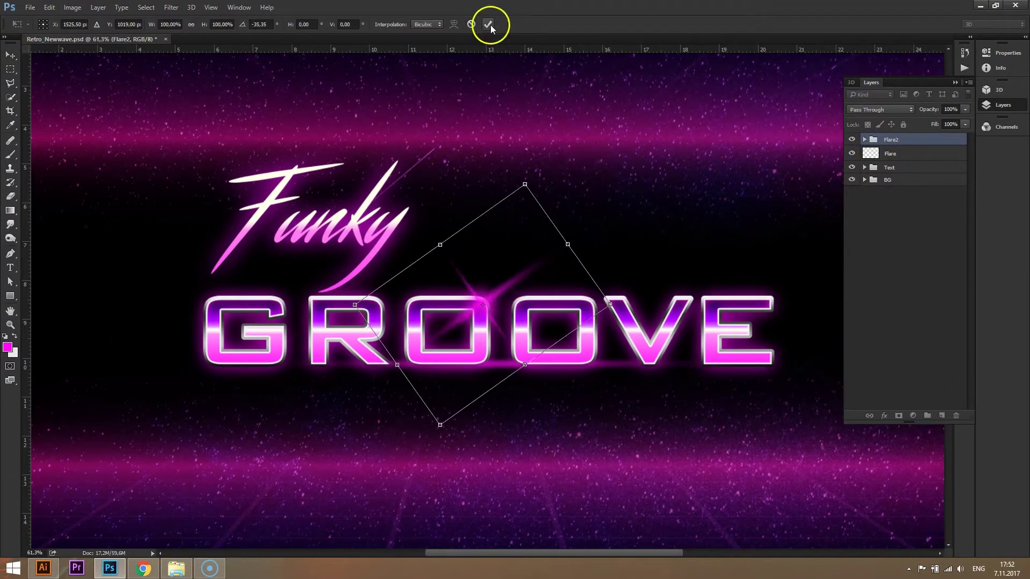
{"action": "left_click", "coordinate": [488, 24]}
- Put the Flare and Flare2 layers into a new group named 'Flares'
{"action": "scroll", "coordinate": [483, 306], "scroll_direction": "down", "scroll_amount": 2}
{"action": "scroll", "coordinate": [571, 328], "scroll_direction": "down", "scroll_amount": 1}
{"action": "scroll", "coordinate": [622, 328], "scroll_direction": "up", "scroll_amount": 1}
{"action": "left_click", "coordinate": [890, 153], "text": "shift"}
{"action": "left_click_drag", "start_coordinate": [891, 154], "coordinate": [928, 416]}
{"action": "double_click", "coordinate": [885, 140]}
{"action": "type", "text": "Flares"}
{"action": "left_click", "coordinate": [912, 242]}
- Shift the Text and Flares groups slightly on the canvas and save the poster
{"action": "left_click", "coordinate": [890, 152]}
{"action": "left_click", "coordinate": [890, 141], "text": "shift"}
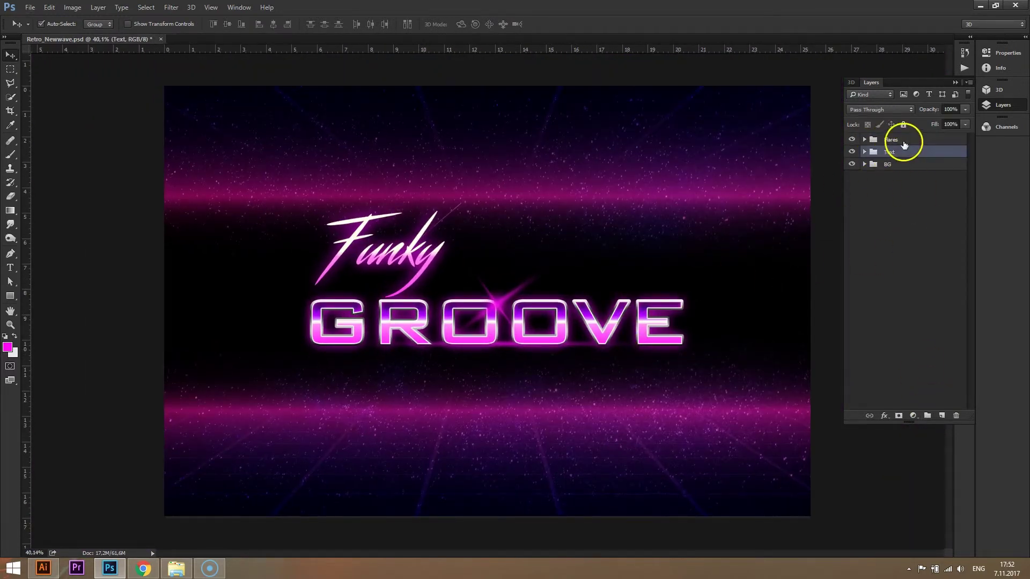
{"action": "left_click_drag", "start_coordinate": [466, 316], "coordinate": [472, 324]}
{"action": "scroll", "coordinate": [525, 322], "scroll_direction": "down", "scroll_amount": 1}
{"action": "scroll", "coordinate": [550, 333], "scroll_direction": "down", "scroll_amount": 1}
{"action": "key", "text": "ctrl+s"}
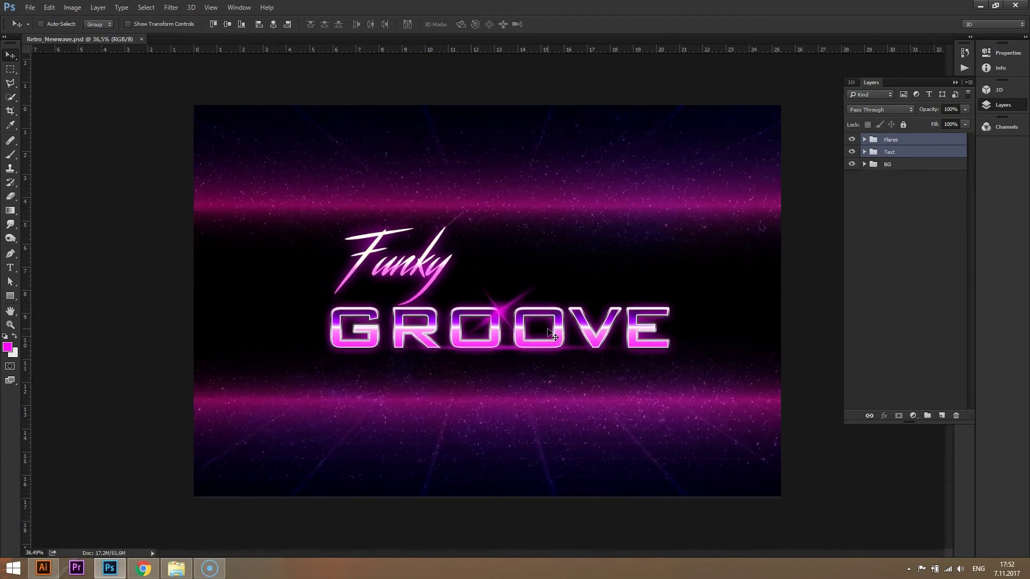
- Merge the three Flare2 layers into one and set its blend mode to Screen
{"action": "scroll", "coordinate": [606, 346], "scroll_direction": "down", "scroll_amount": 1}
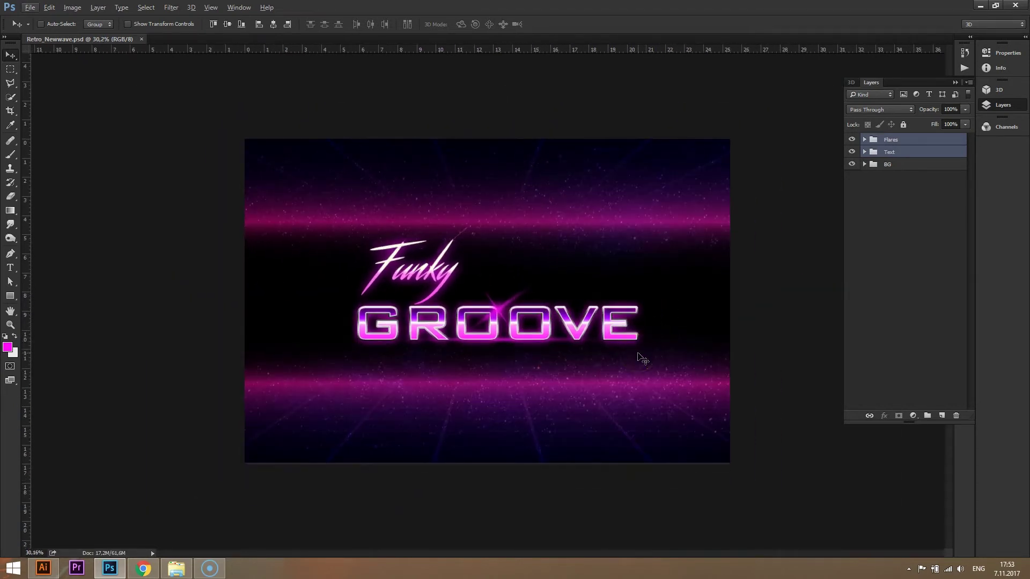
{"action": "scroll", "coordinate": [590, 343], "scroll_direction": "up", "scroll_amount": 7}
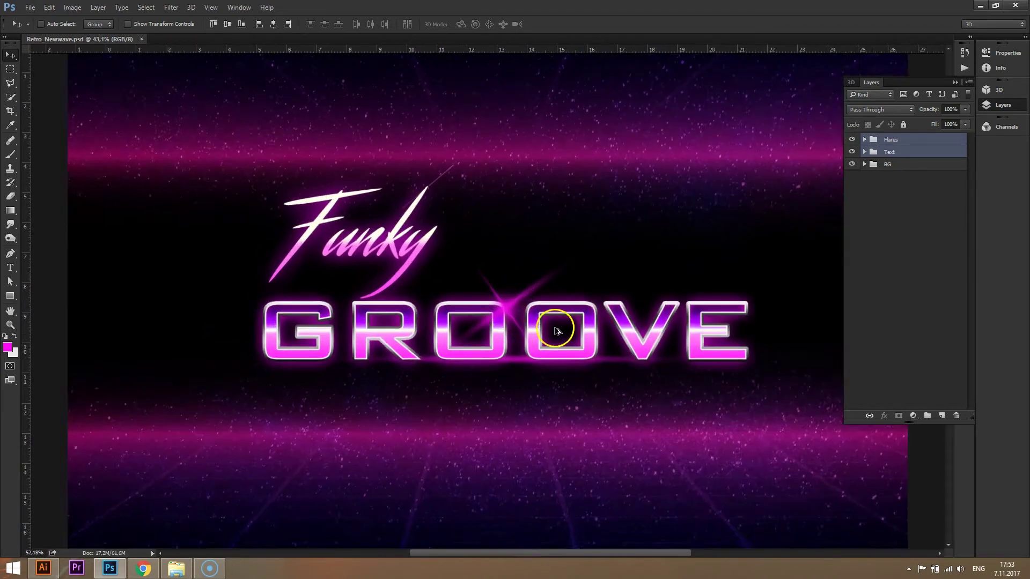
{"action": "left_click", "coordinate": [556, 328], "text": "ctrl"}
{"action": "left_click", "coordinate": [924, 201], "text": "shift"}
{"action": "key", "text": "ctrl+e"}
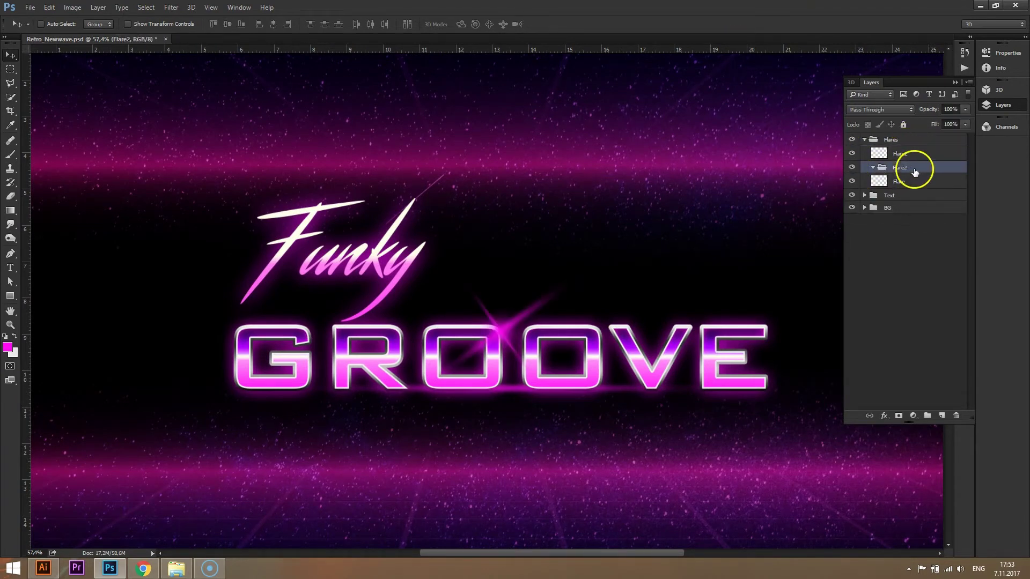
{"action": "left_click", "coordinate": [880, 109]}
{"action": "left_click", "coordinate": [873, 214]}
{"action": "left_click", "coordinate": [880, 110]}
{"action": "left_click", "coordinate": [872, 151]}
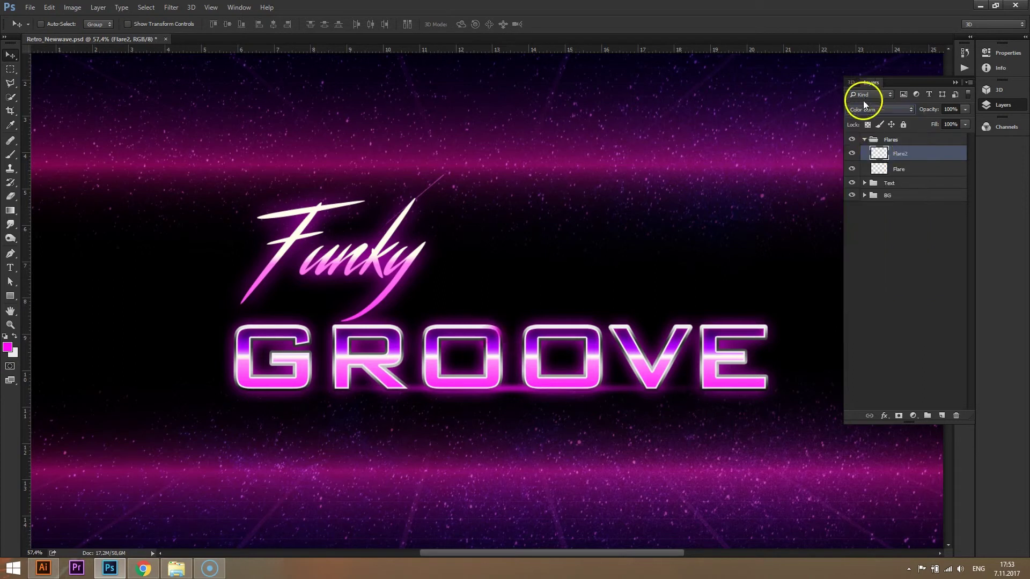
{"action": "scroll", "coordinate": [868, 110], "scroll_direction": "up", "scroll_amount": 1}
{"action": "left_click", "coordinate": [726, 209]}
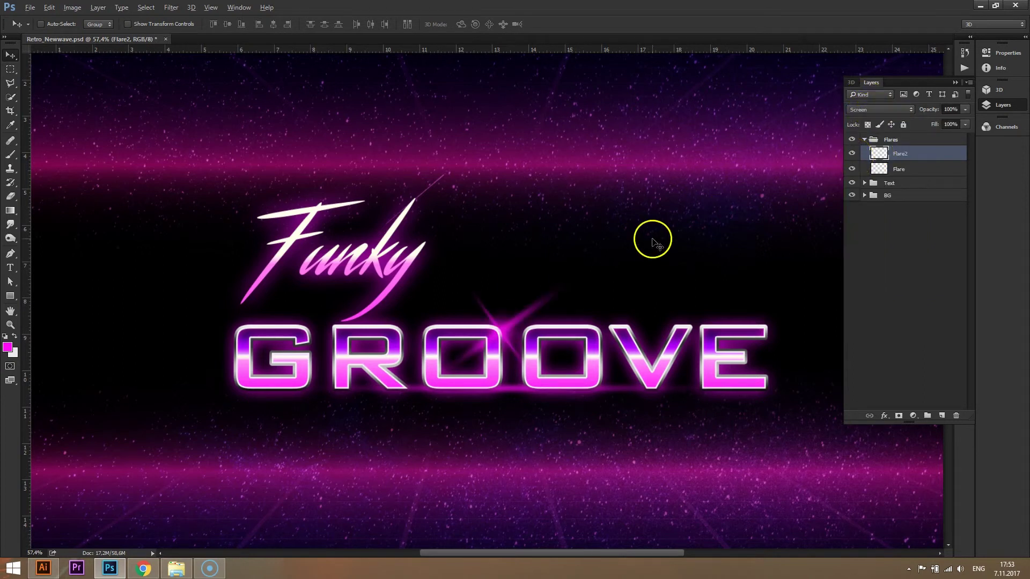